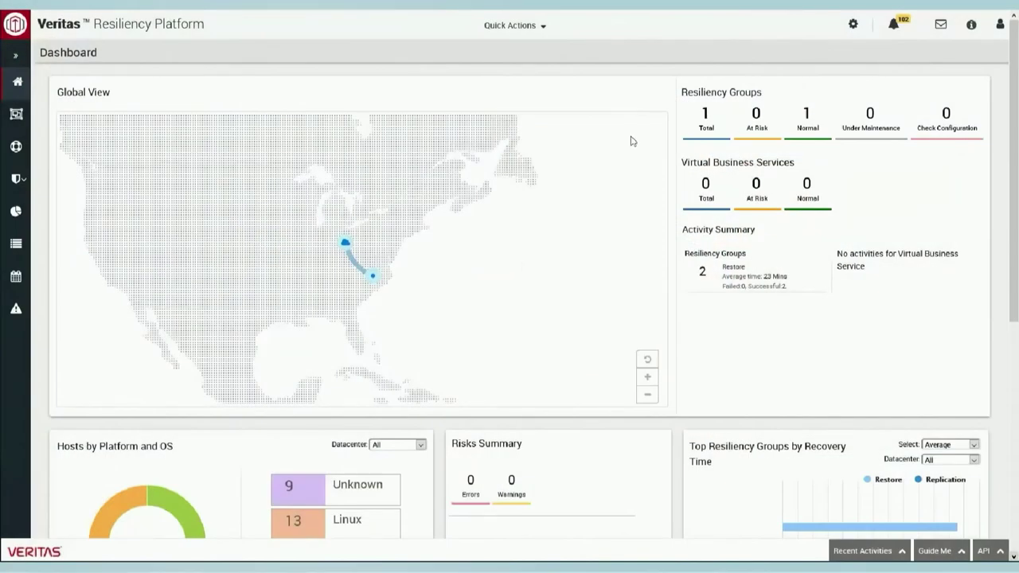
Step: List the unmanaged assets of type Host in the CEC_OnPrem datacenter
click(16, 117)
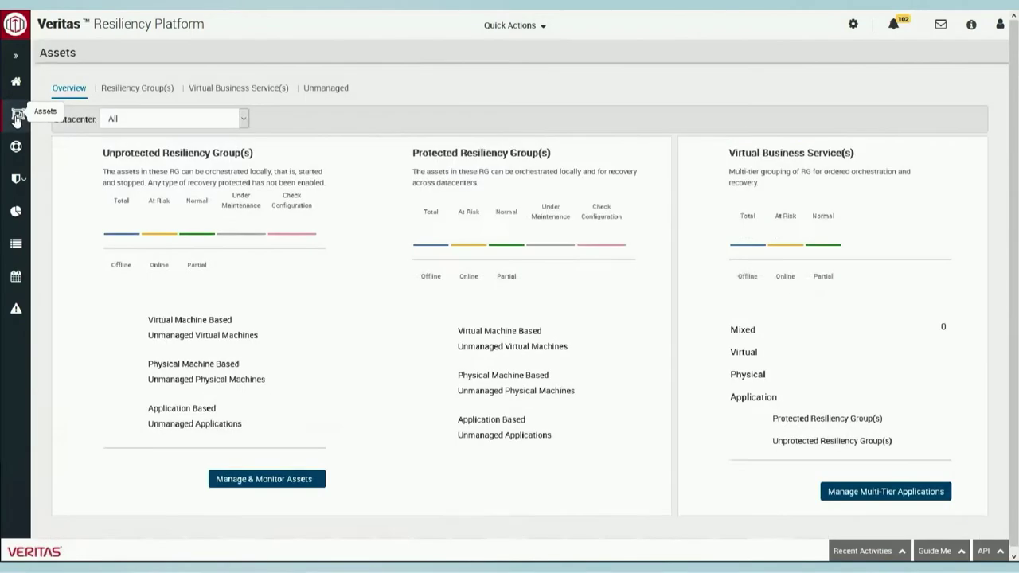
click(337, 92)
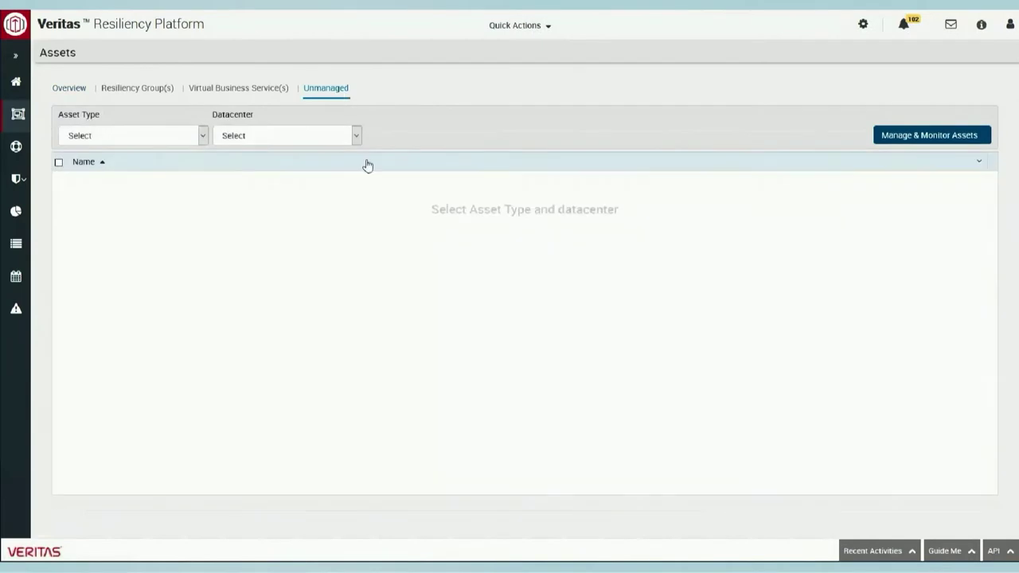
click(205, 141)
click(151, 168)
click(252, 140)
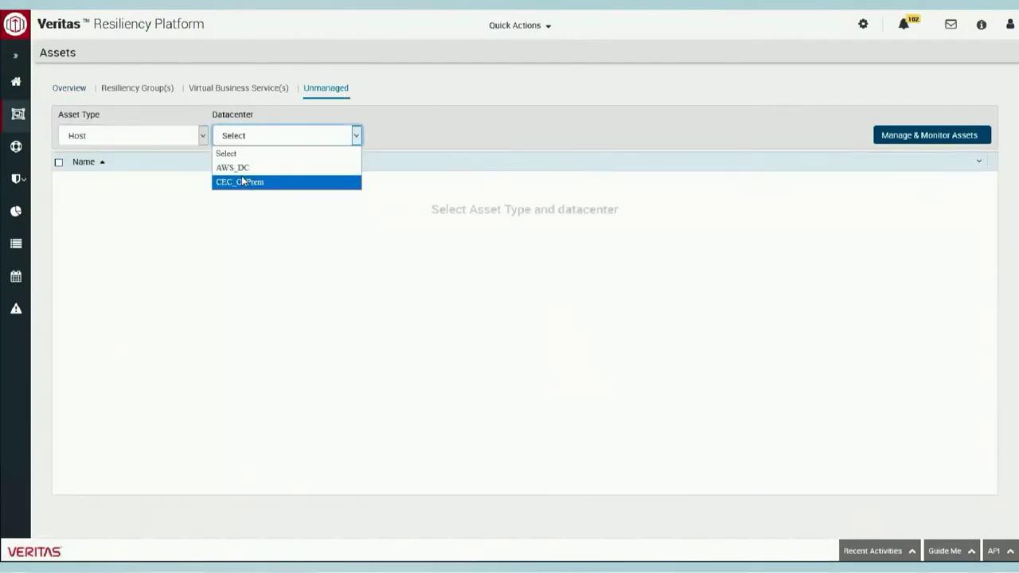
click(239, 181)
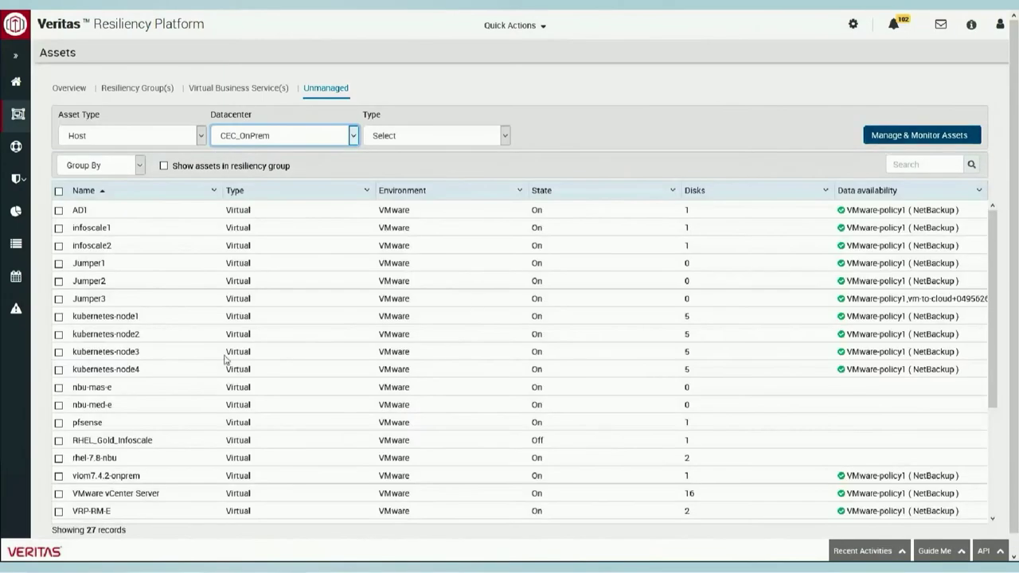
Step: Start managing the Win-VRP-CL01 virtual machine and proceed through asset selection and environment review to the service objectives
scroll(228, 359, down, 3)
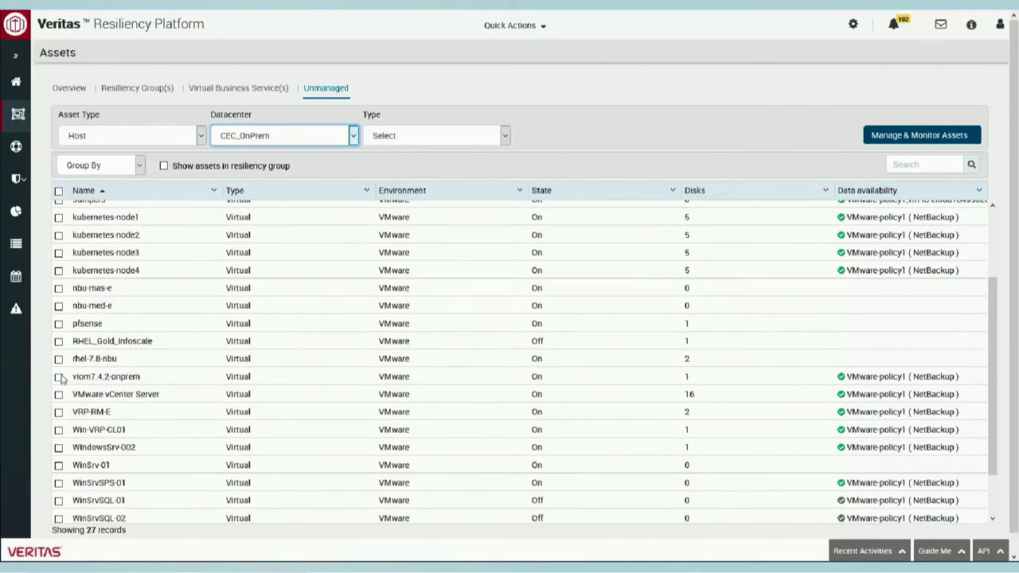
click(58, 430)
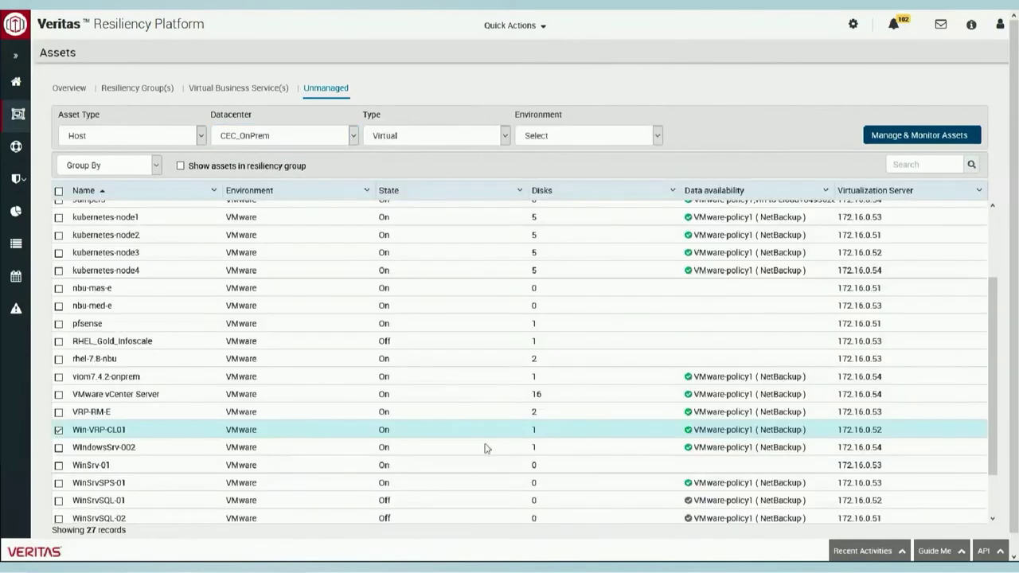
click(937, 136)
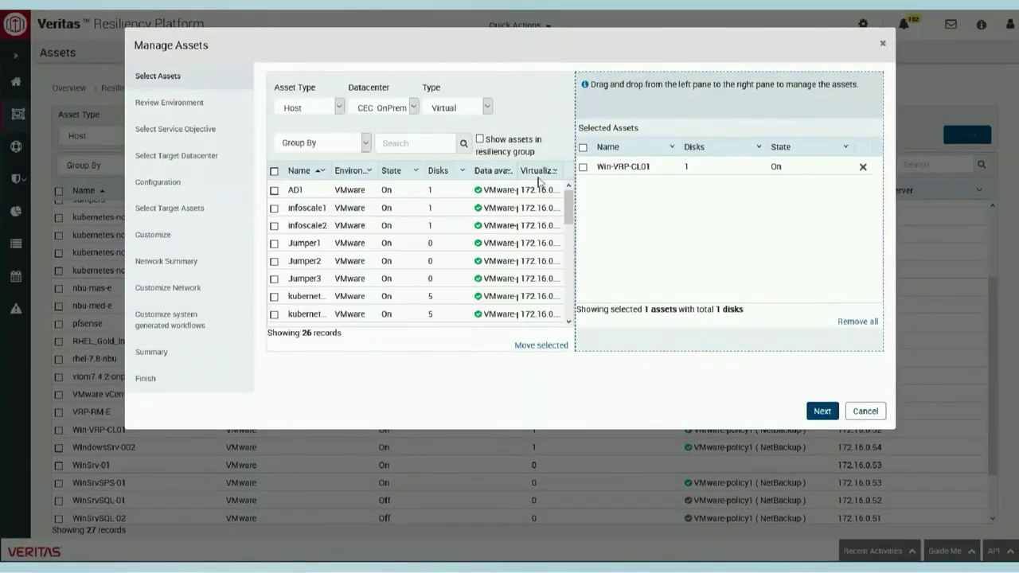
click(583, 167)
click(820, 412)
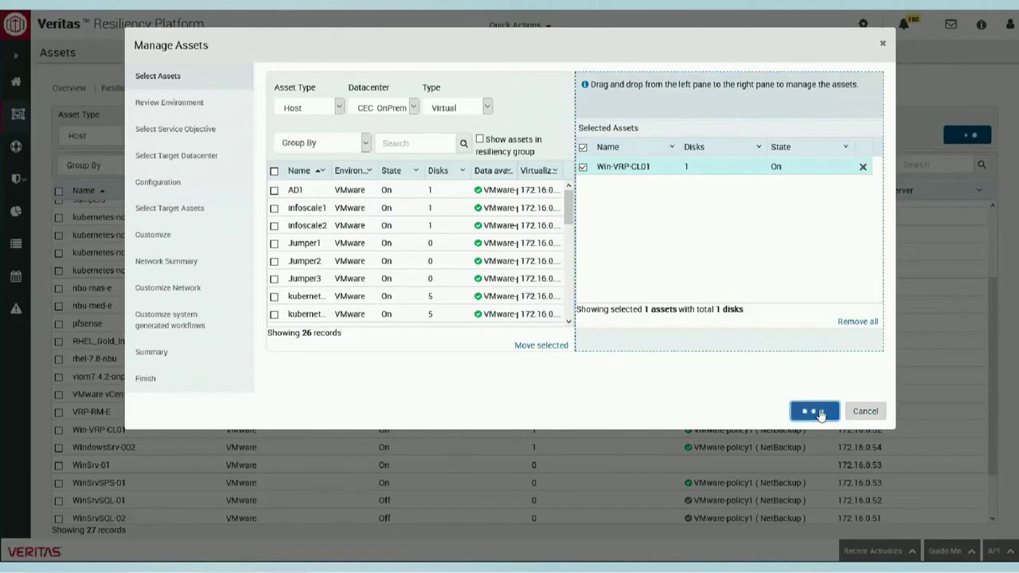
click(821, 411)
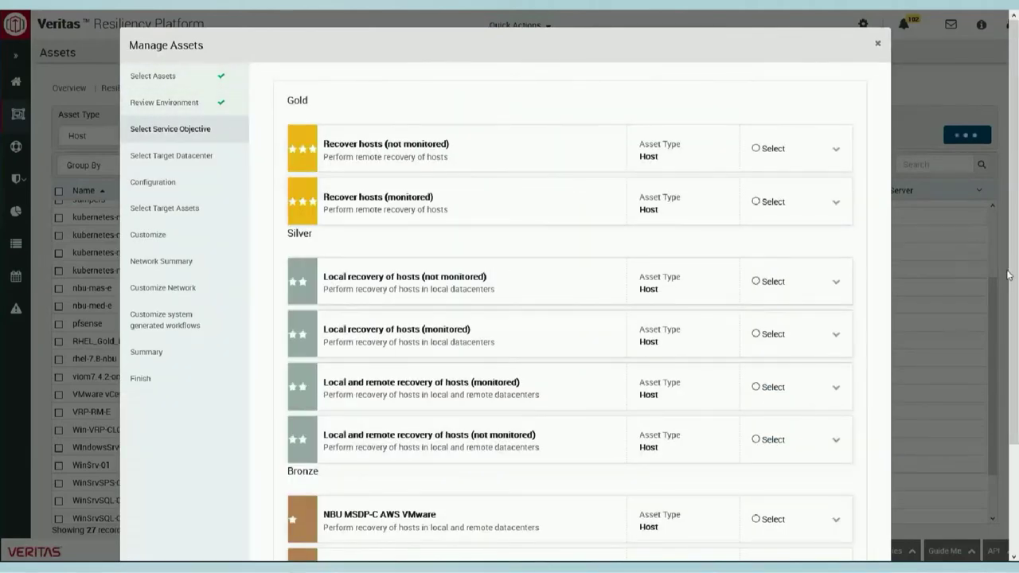
Step: Assign the Bronze service objective NBU MSDP-C AWS VMware to the selected host
scroll(1007, 275, down, 3)
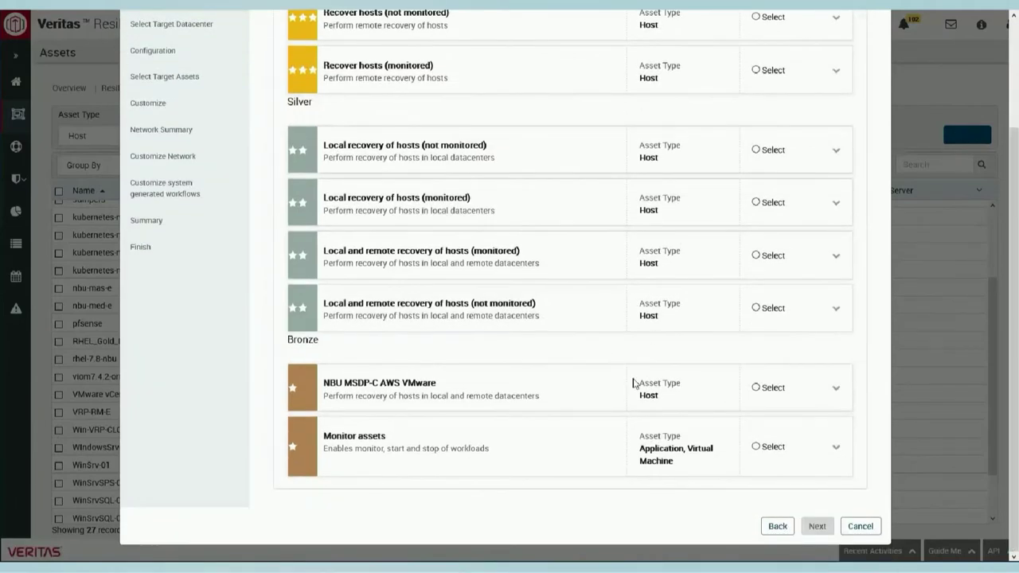
click(756, 387)
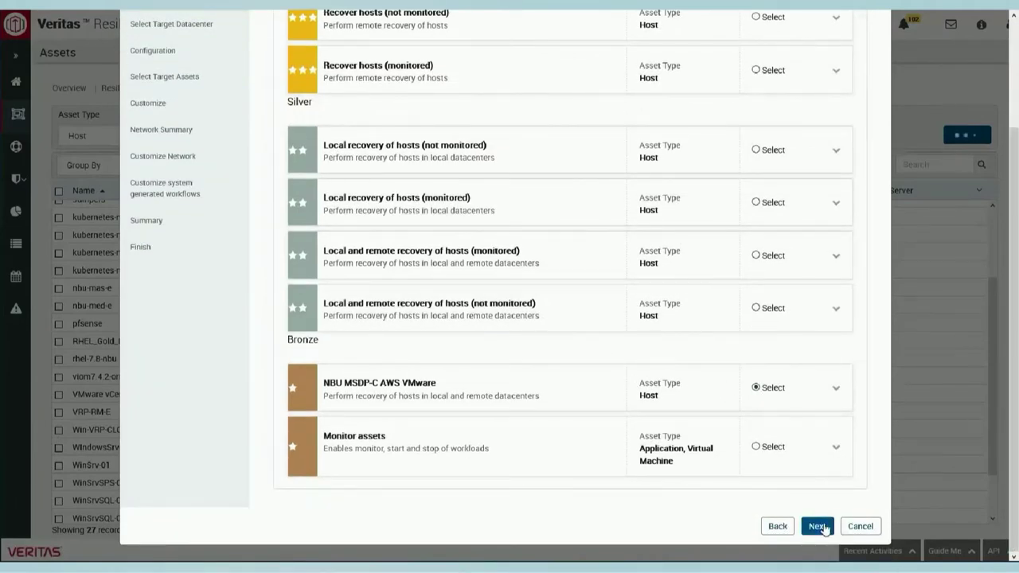
click(823, 528)
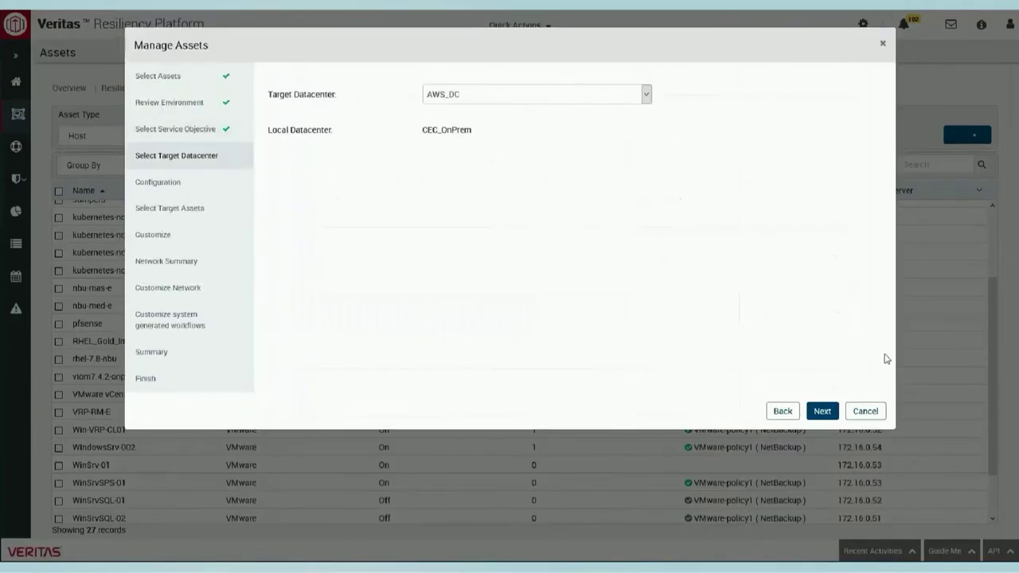
Step: Accept AWS_DC as target datacenter, along with the discovered NetBackup configuration and the preset AWS volume type
click(822, 412)
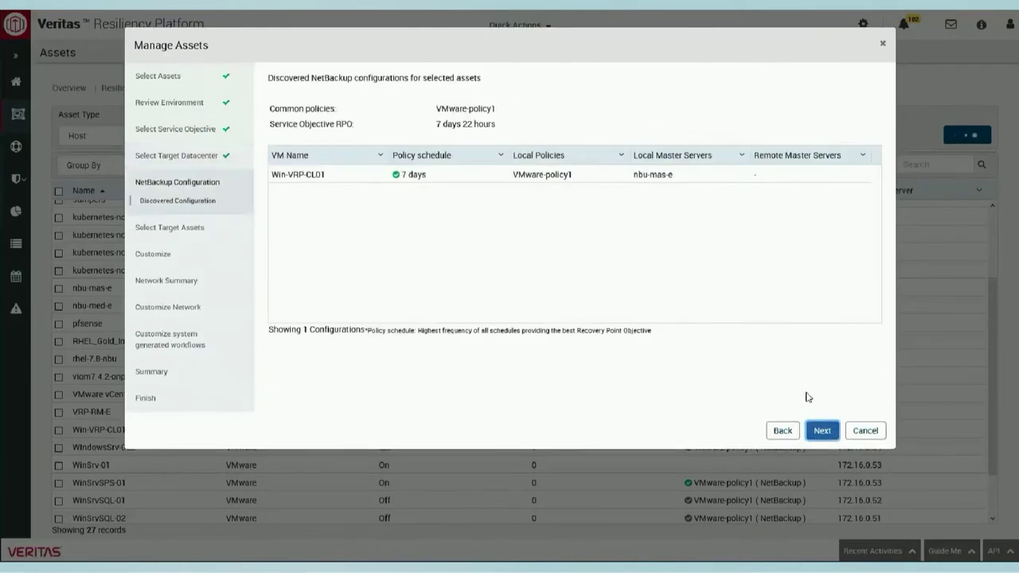
click(820, 431)
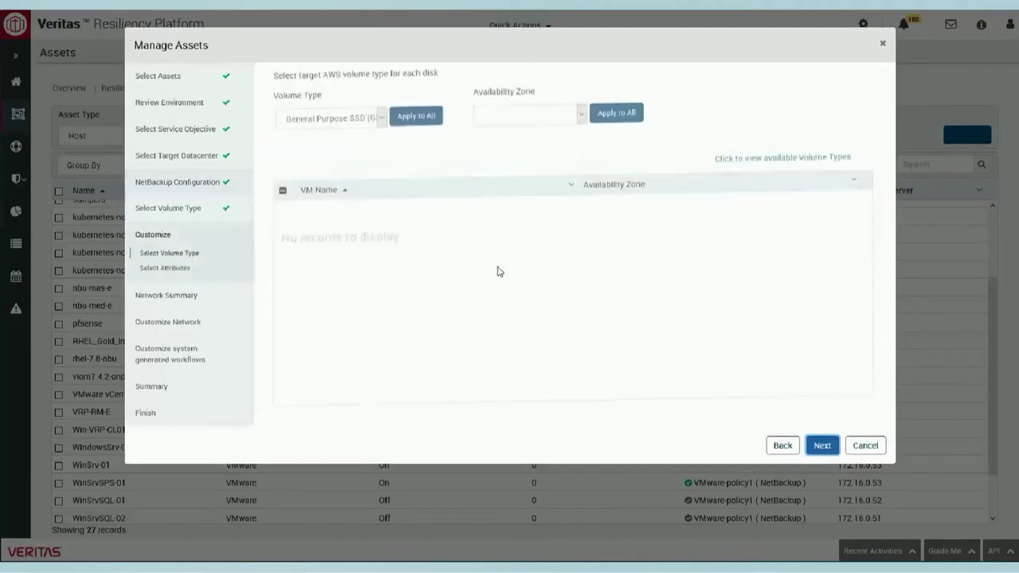
click(820, 444)
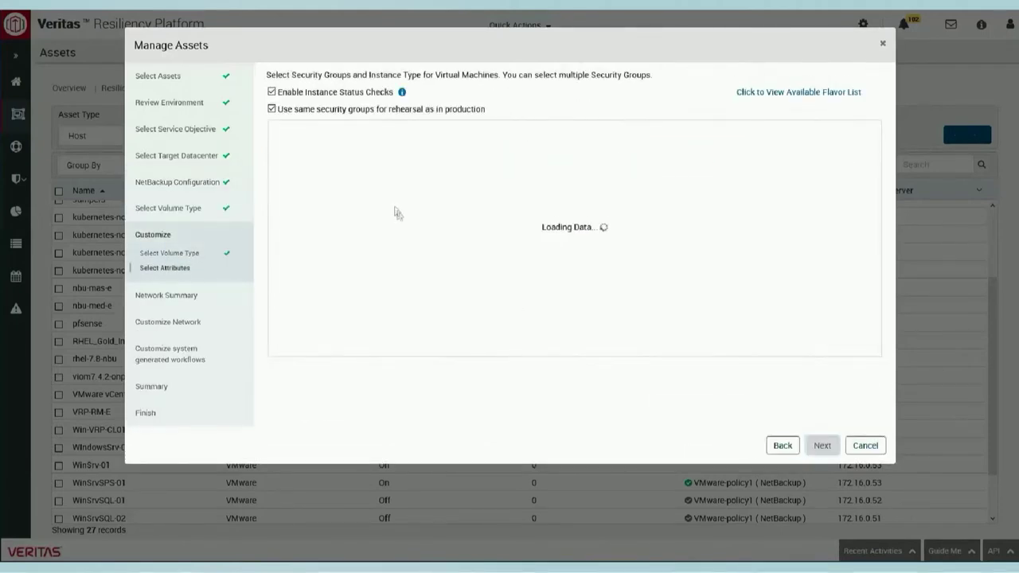
Step: Set the target VM's instance type to m4.xlarge and its security group to default (vpc-d0fe40bb)
click(509, 155)
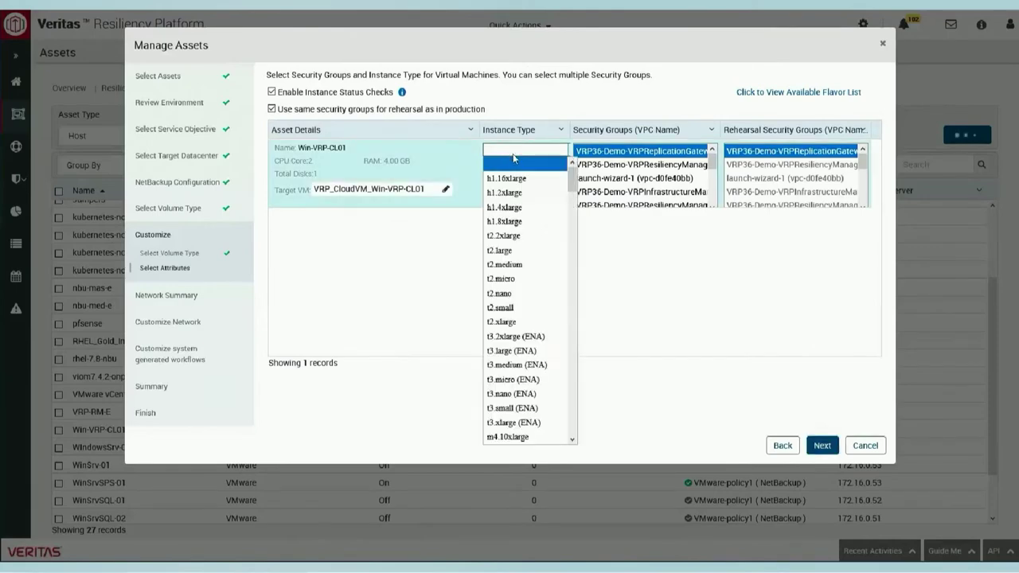
drag(572, 171, 572, 202)
click(526, 219)
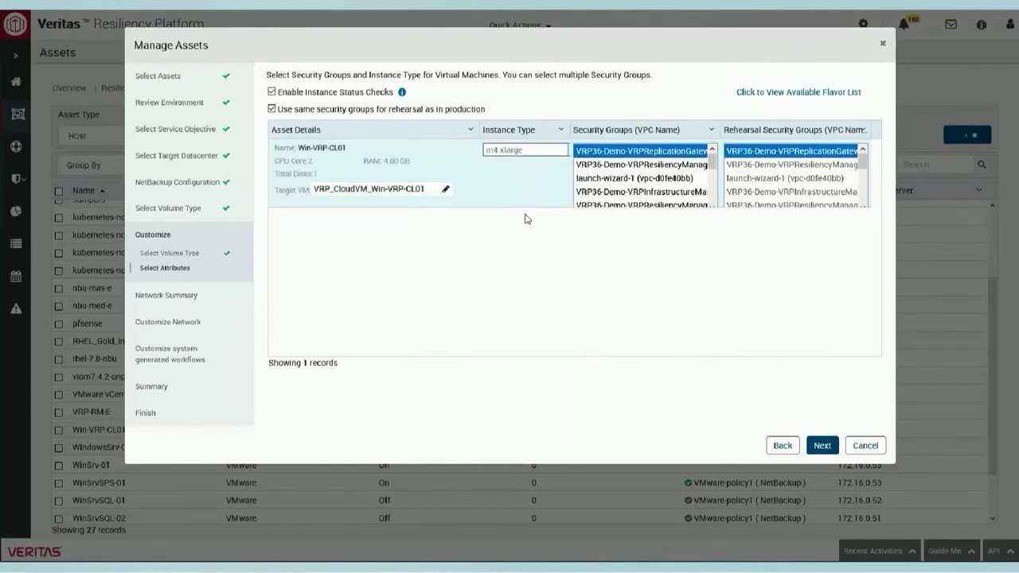
drag(713, 162, 715, 204)
click(646, 194)
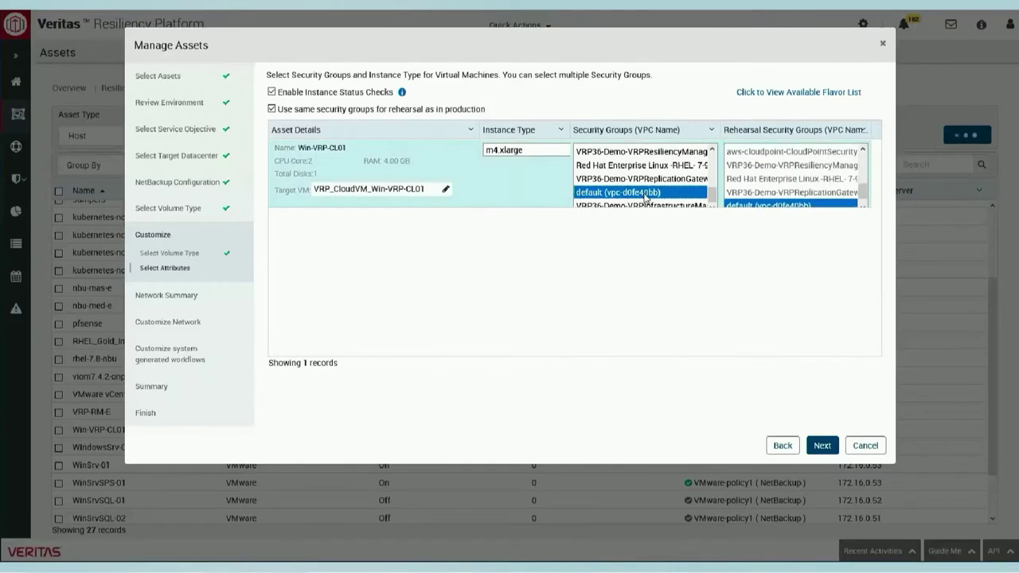
click(827, 449)
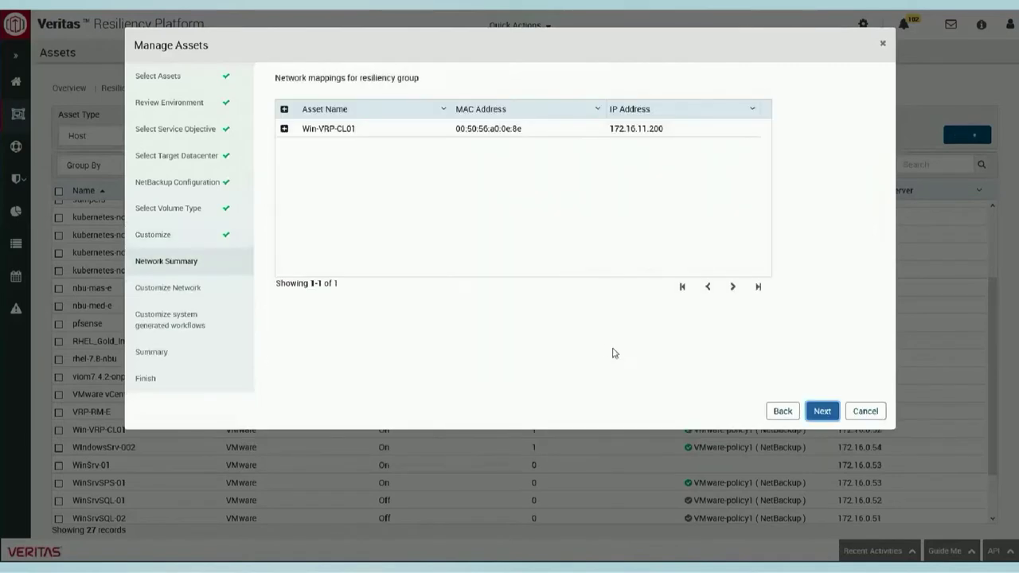
Step: Review the source-to-target network mapping of Win-VRP-CL01 and continue to network customization
click(285, 130)
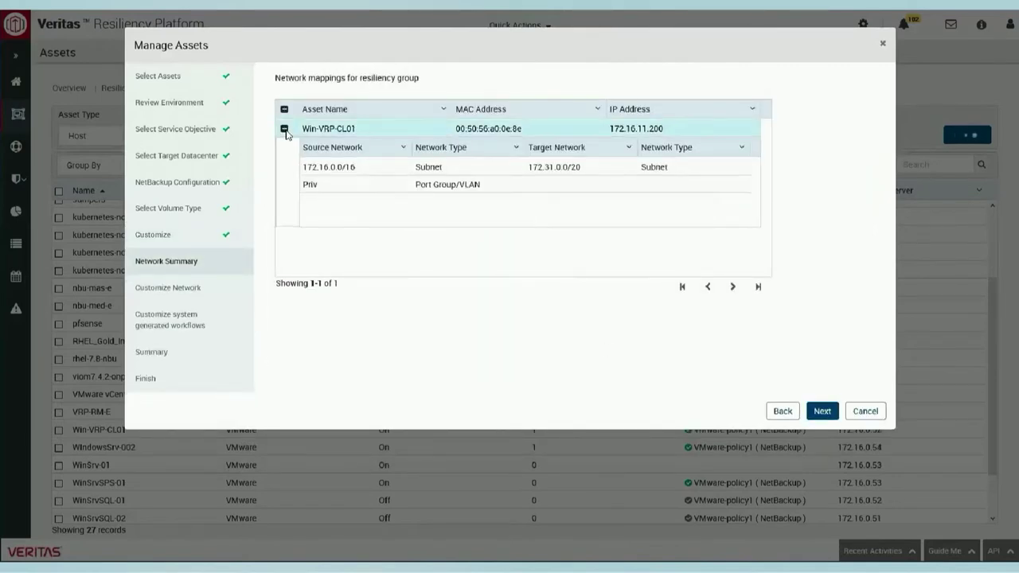
click(285, 130)
click(823, 411)
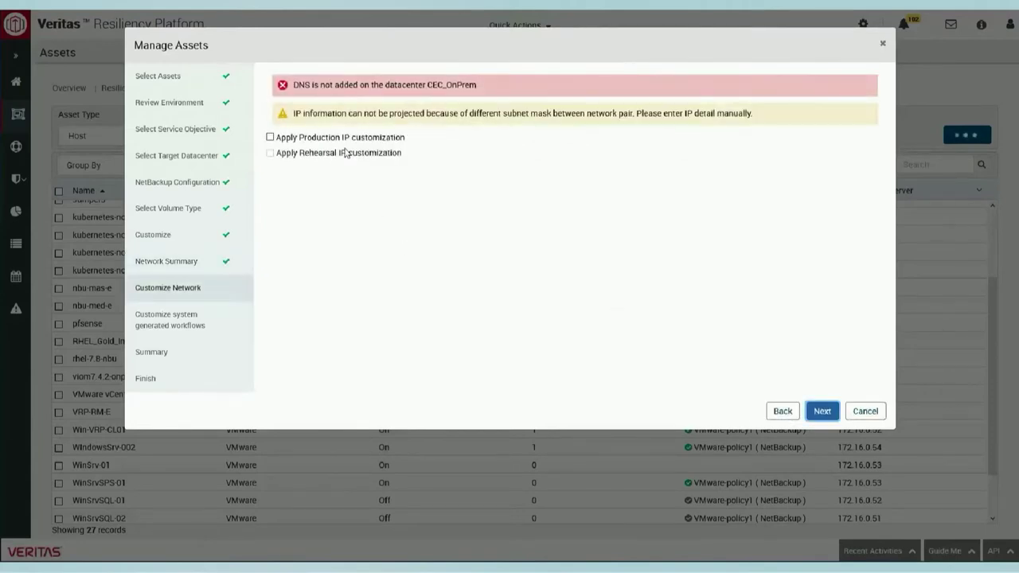
Step: Apply production IP customization with 172.31.9.50 as the AWS_DC production IP for Win-VRP-CL01, and proceed to the summary
click(270, 138)
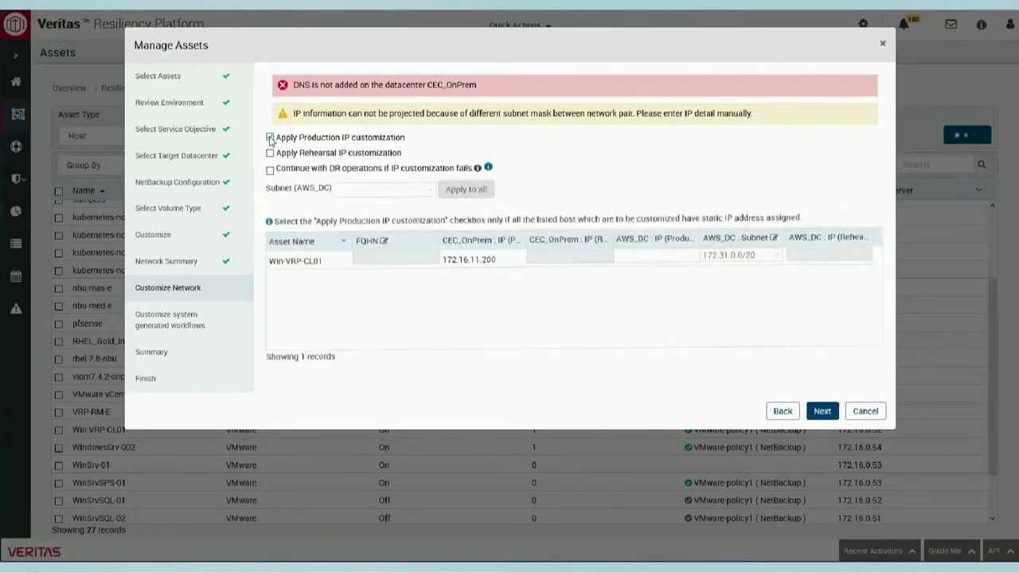
click(661, 259)
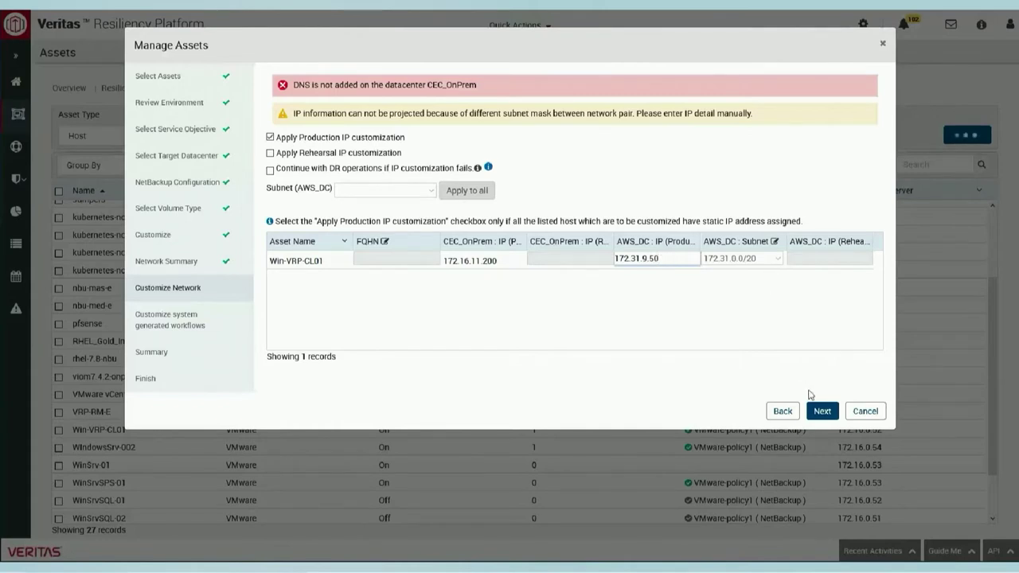
click(822, 412)
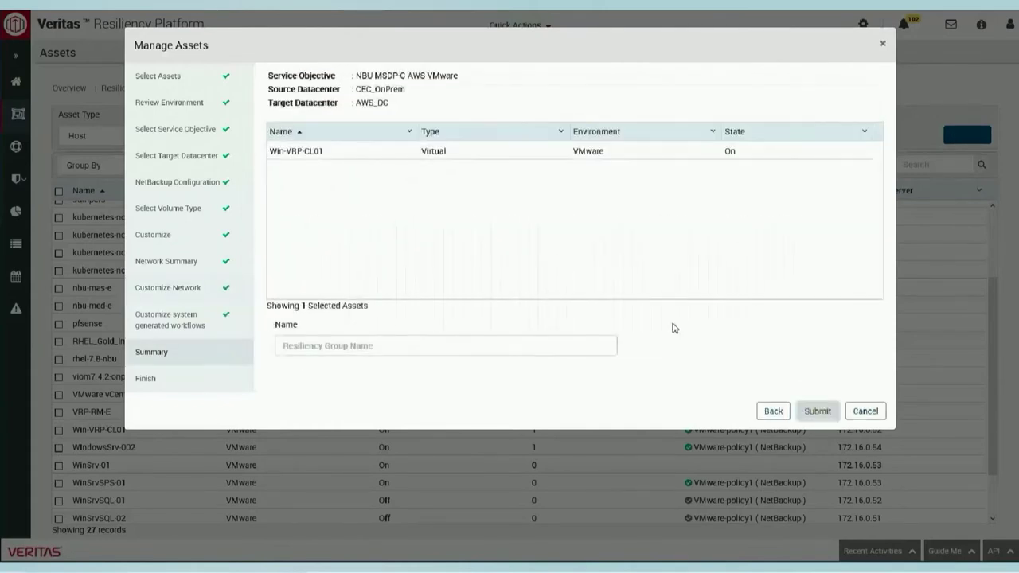
Step: Name the resiliency group Win2k19-MSDPC-C, submit its configuration and finish the wizard
click(332, 343)
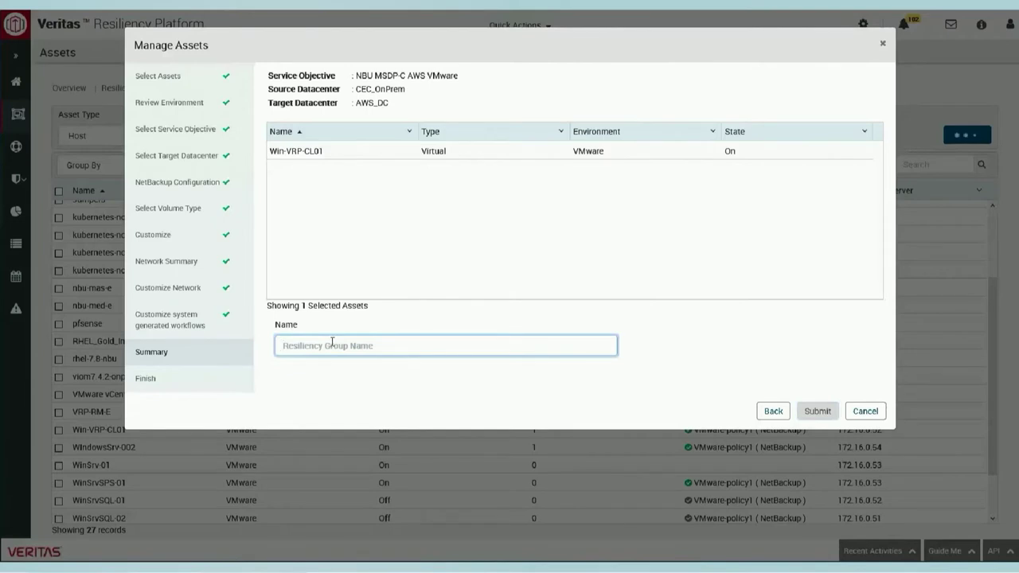
text(Win2k19-MSDPC-C)
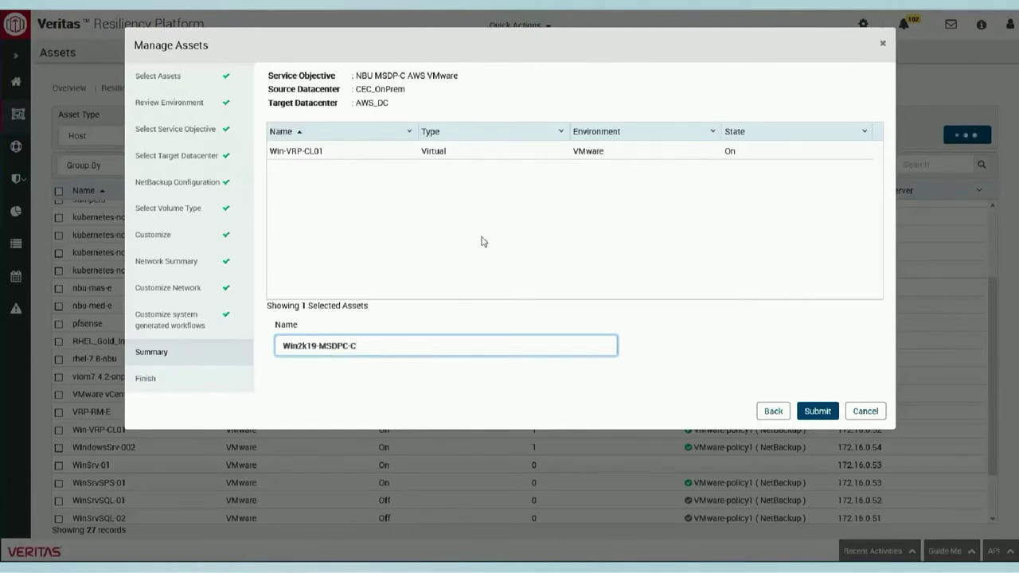
click(817, 411)
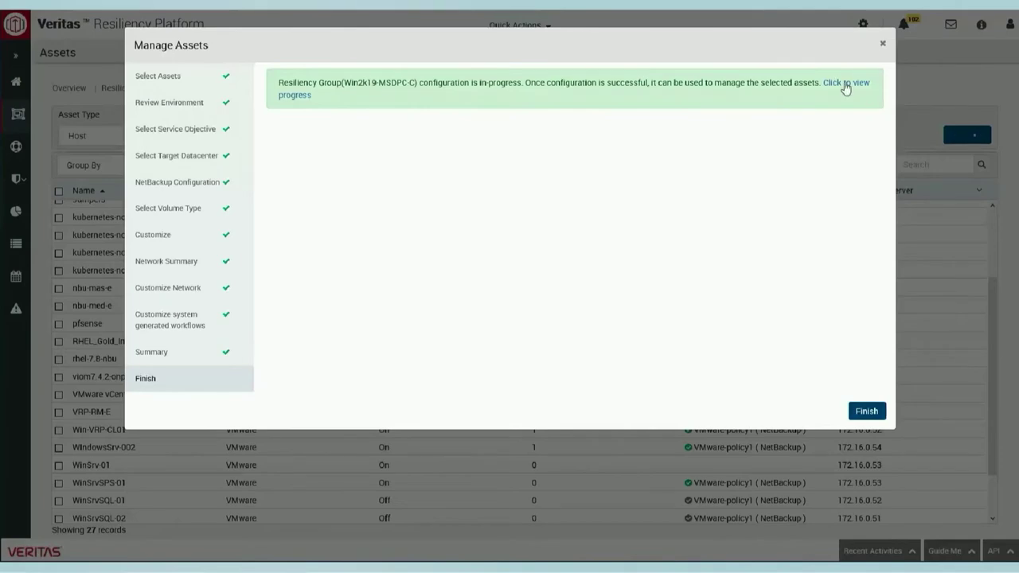
click(865, 412)
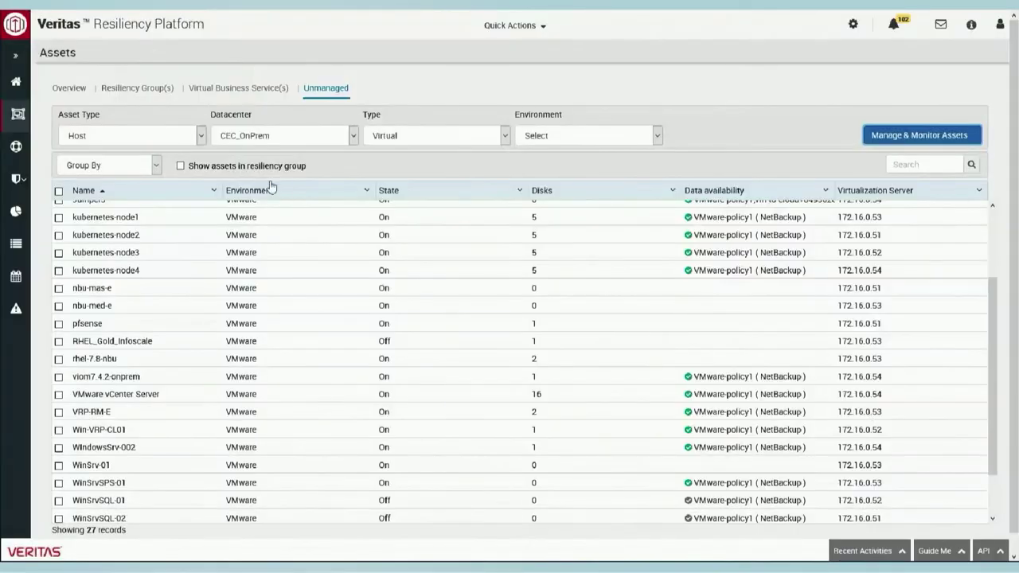
Step: Open the details of the Win2k19-MSDPC-C resiliency group from the list of resiliency groups
click(137, 91)
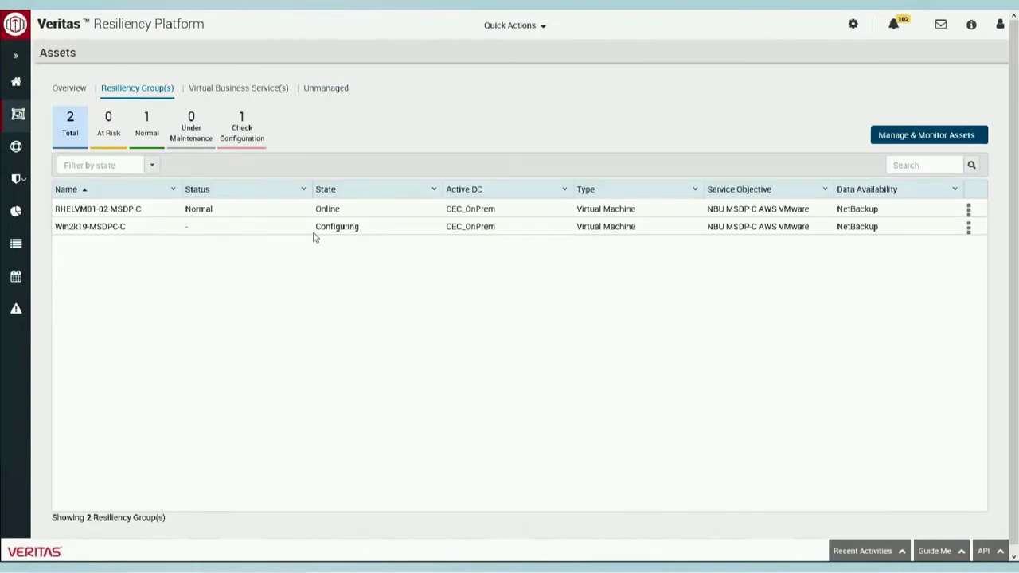
click(111, 226)
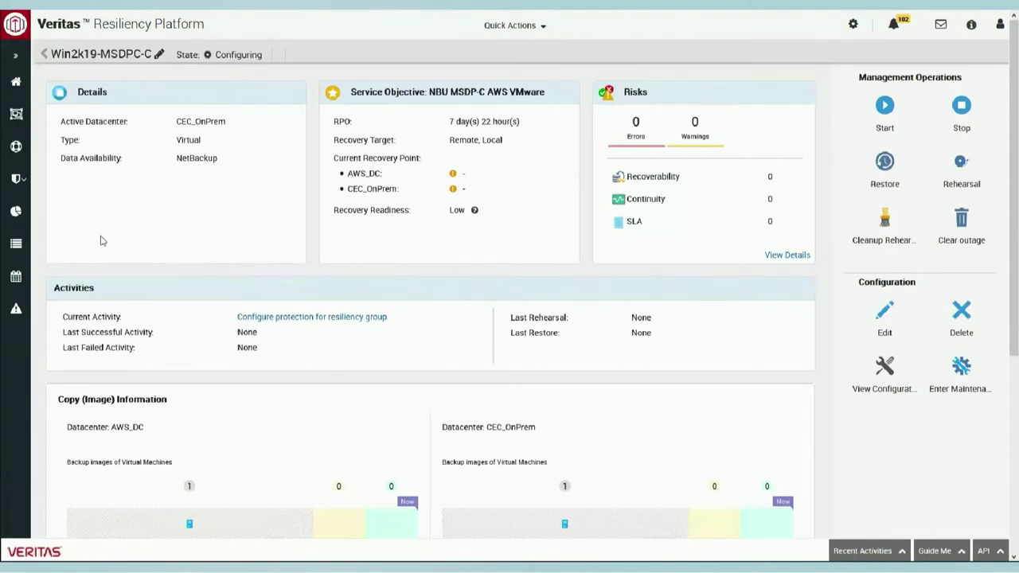
Step: Examine the subtasks of the current Configure protection for resiliency group activity, and return to the assets overview
click(17, 277)
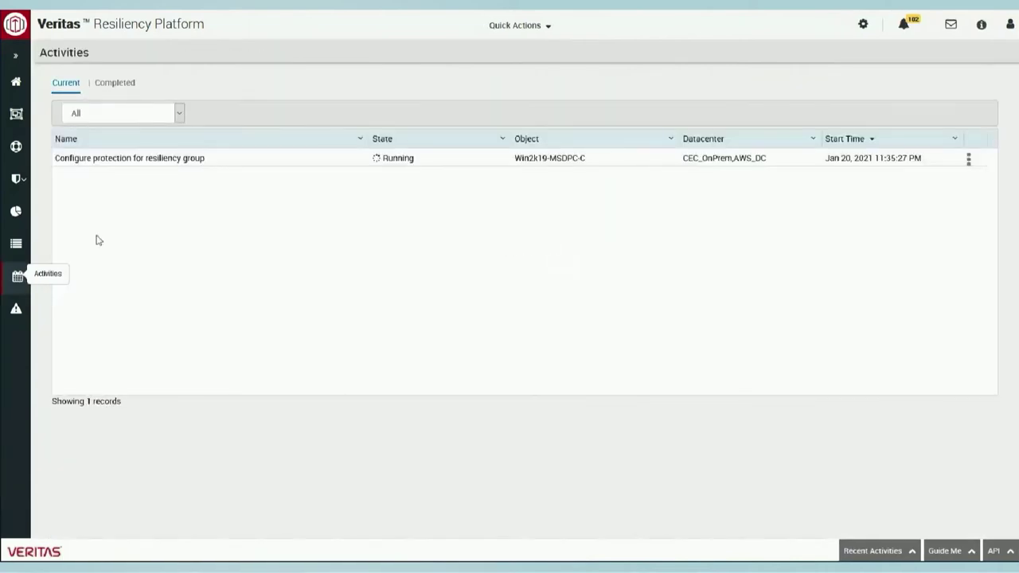
click(168, 165)
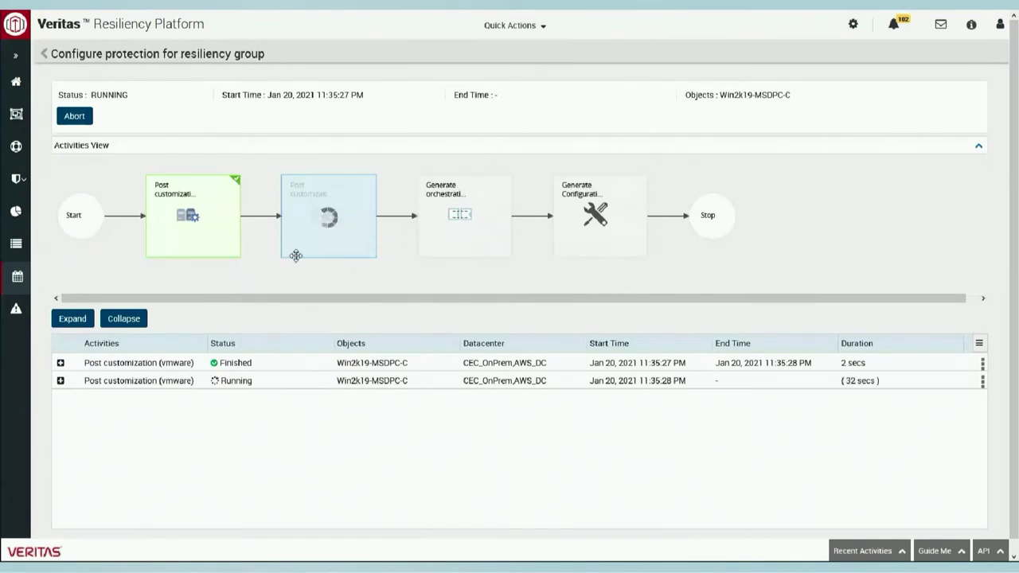
click(60, 381)
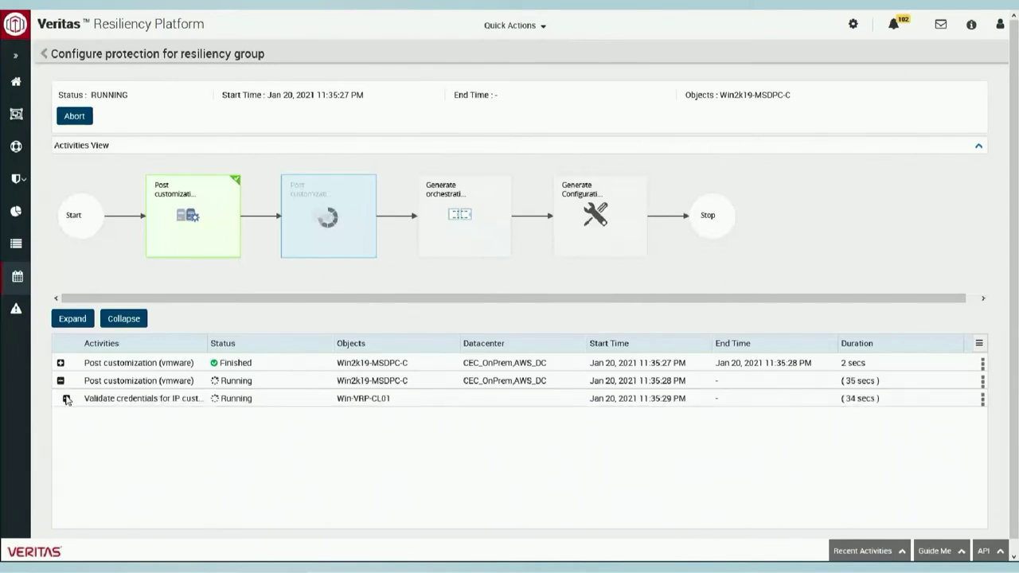
click(67, 398)
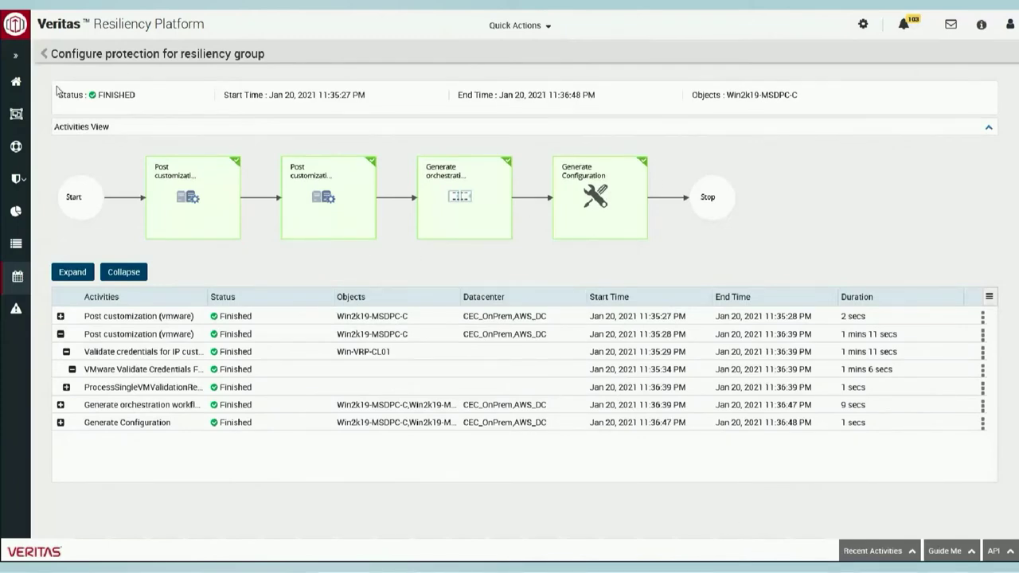
click(17, 115)
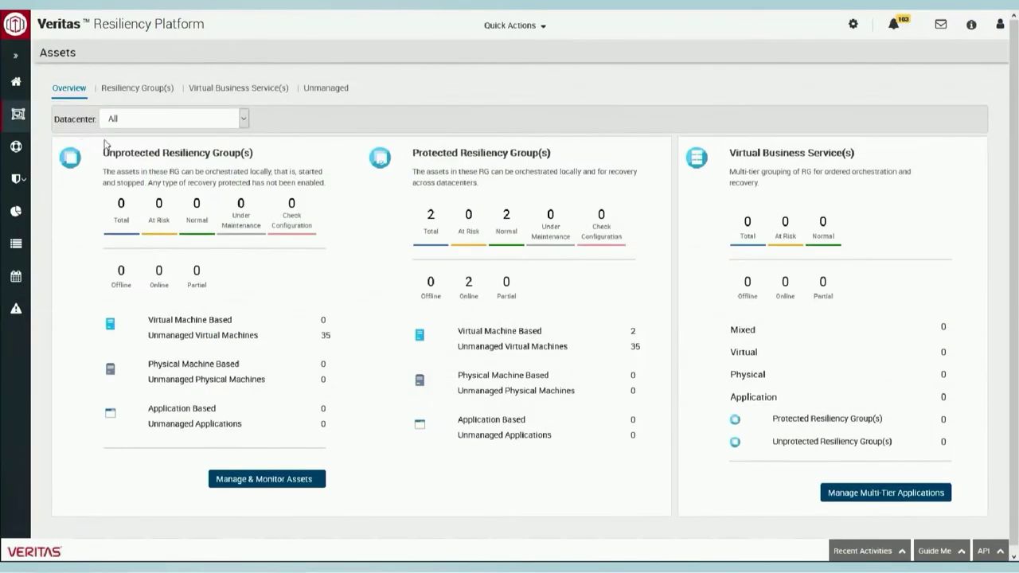
Step: Open the Win2k19-MSDPC-C resiliency group and examine its backup image information for the AWS_DC and CEC_OnPrem datacenters
click(146, 91)
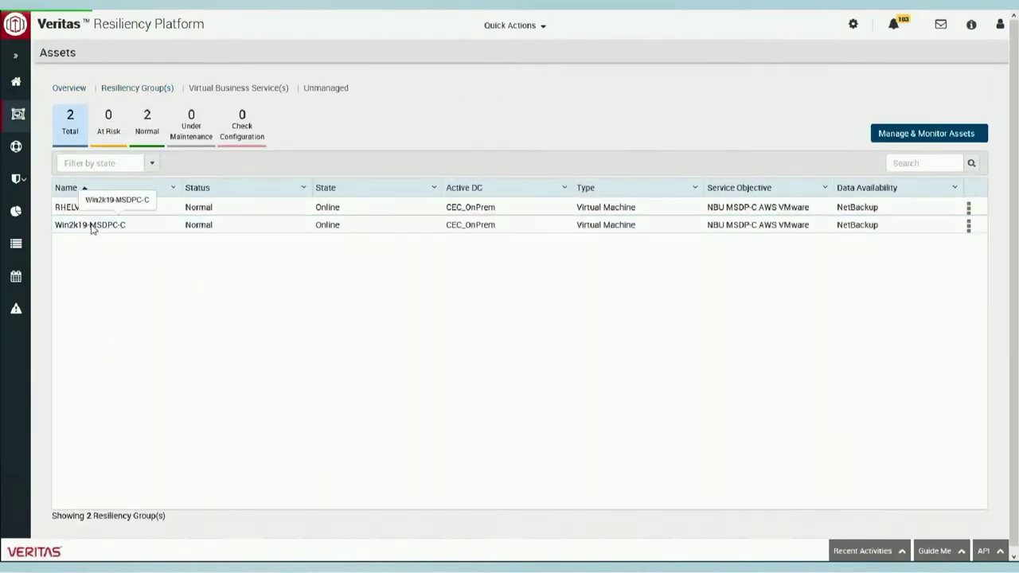
click(91, 227)
scroll(450, 319, down, 3)
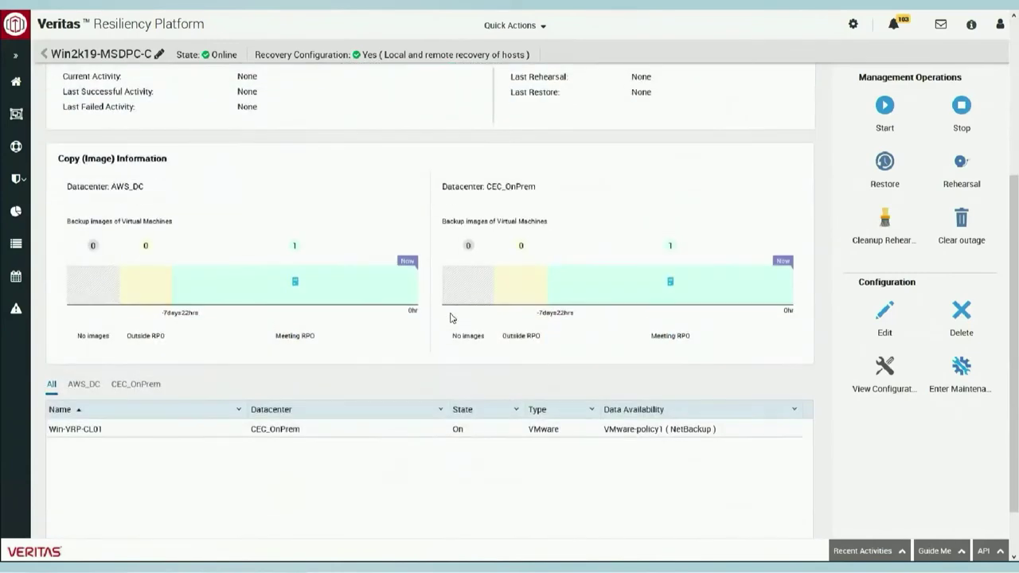
mouse_move(295, 284)
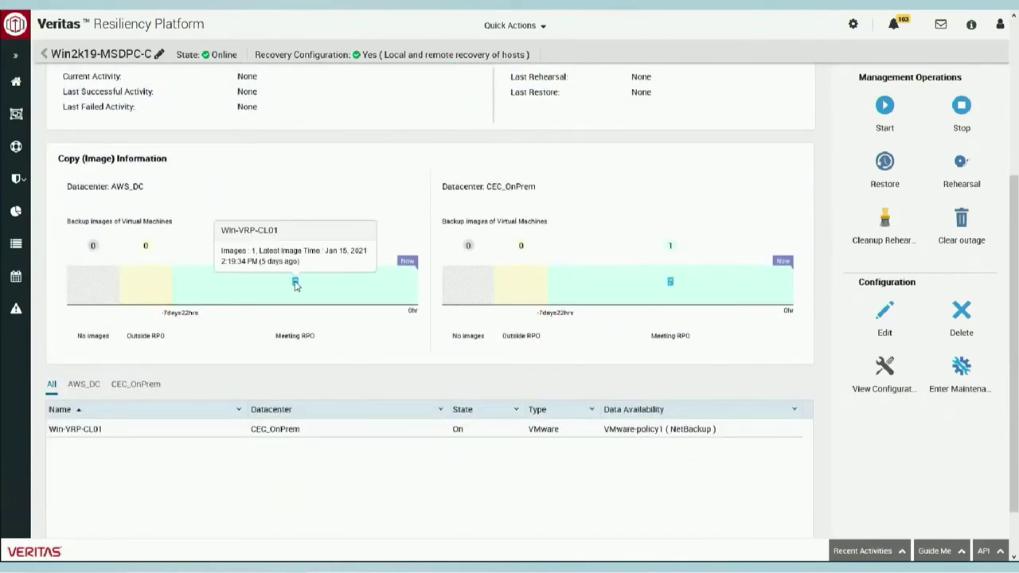
mouse_move(671, 284)
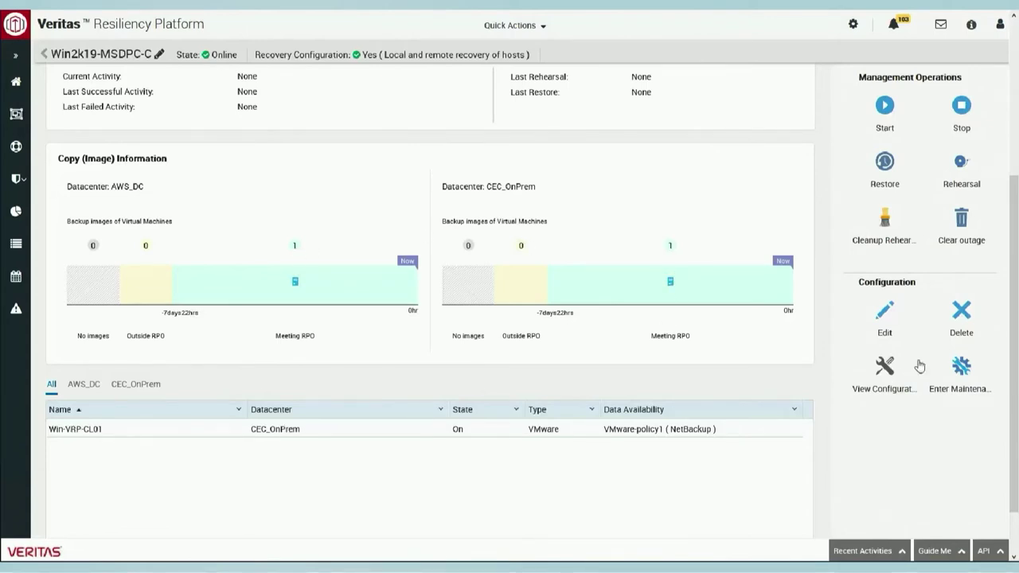
Step: Review the Win2k19-MSDPC-C configuration, covering its network, compute, storage, NetBackup and workflow customization details, and close it
click(886, 373)
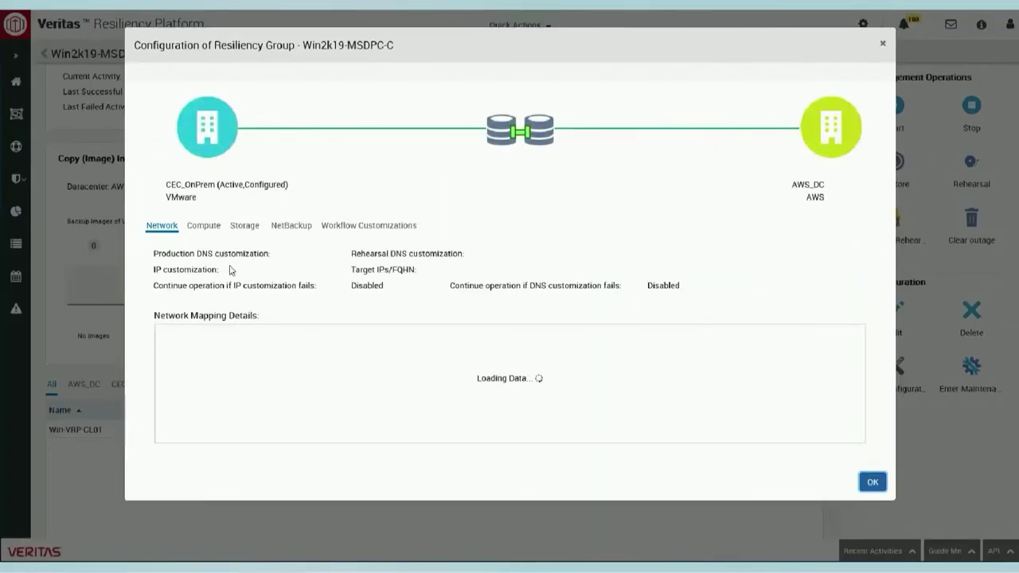
click(200, 227)
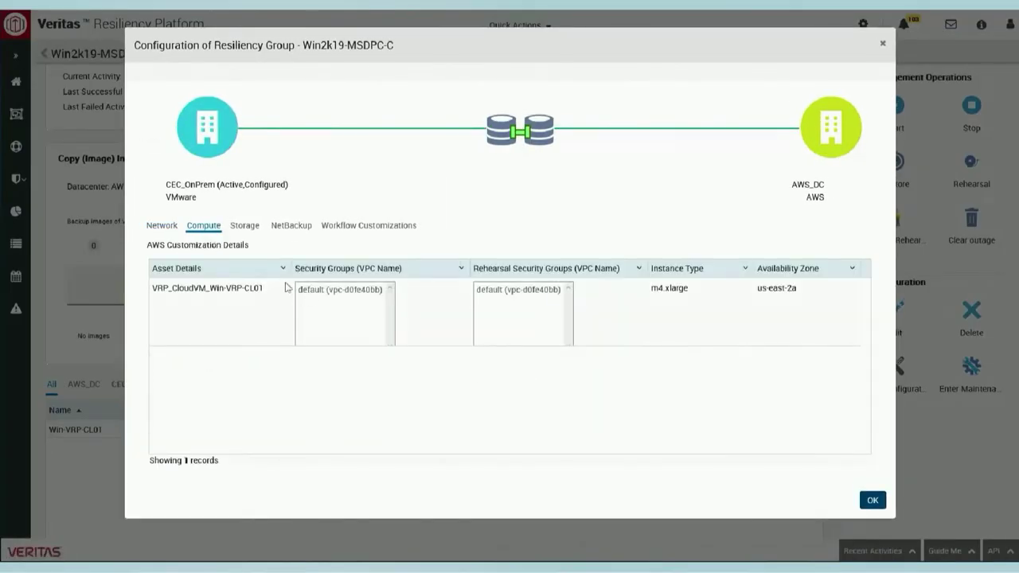
click(245, 227)
click(293, 228)
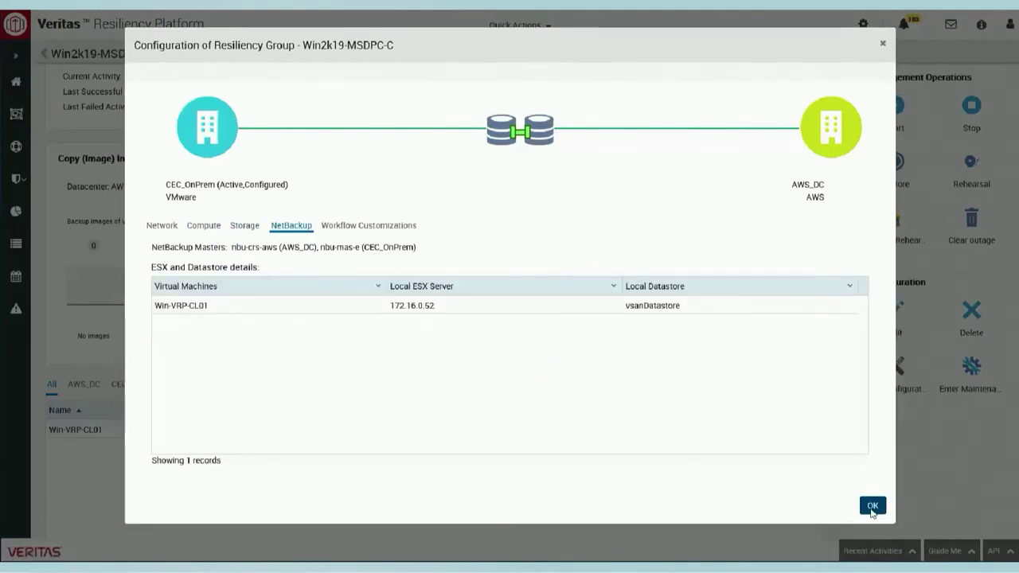
click(356, 227)
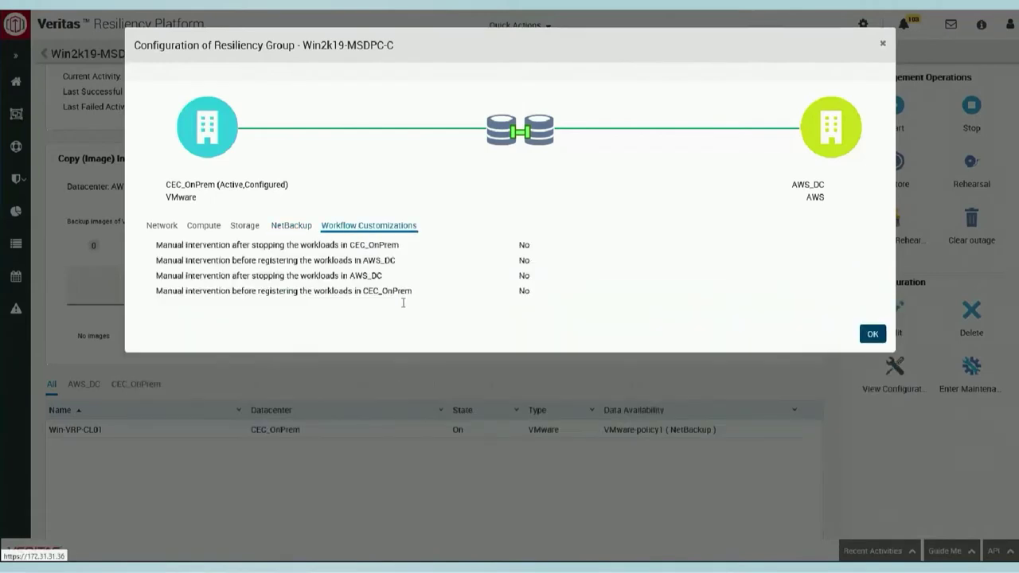
click(871, 335)
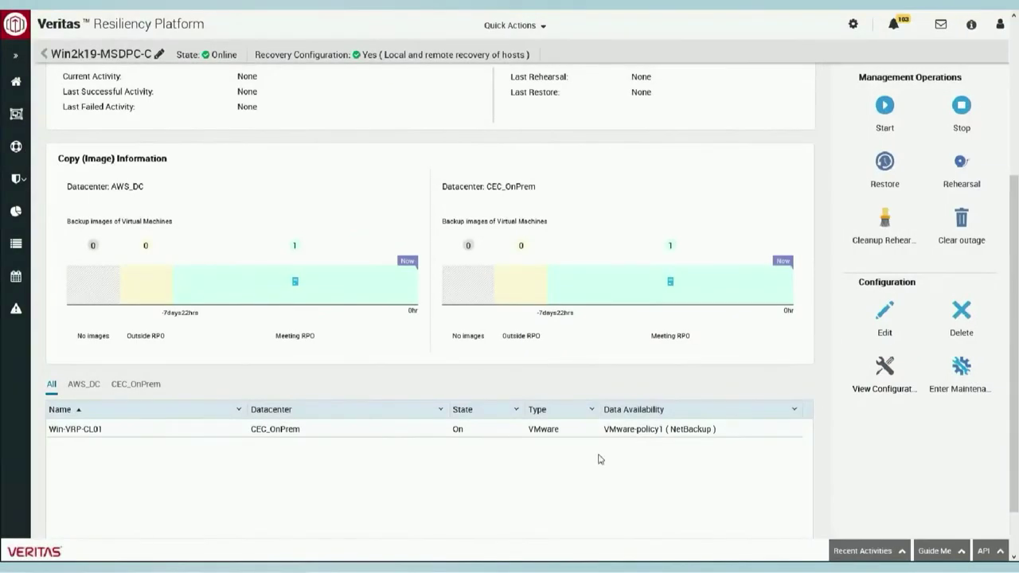
Step: Restore Win2k19-MSDPC-C to AWS_DC from the latest image, confirming the asset outage on CEC_OnPrem, and view the restore progress
click(885, 163)
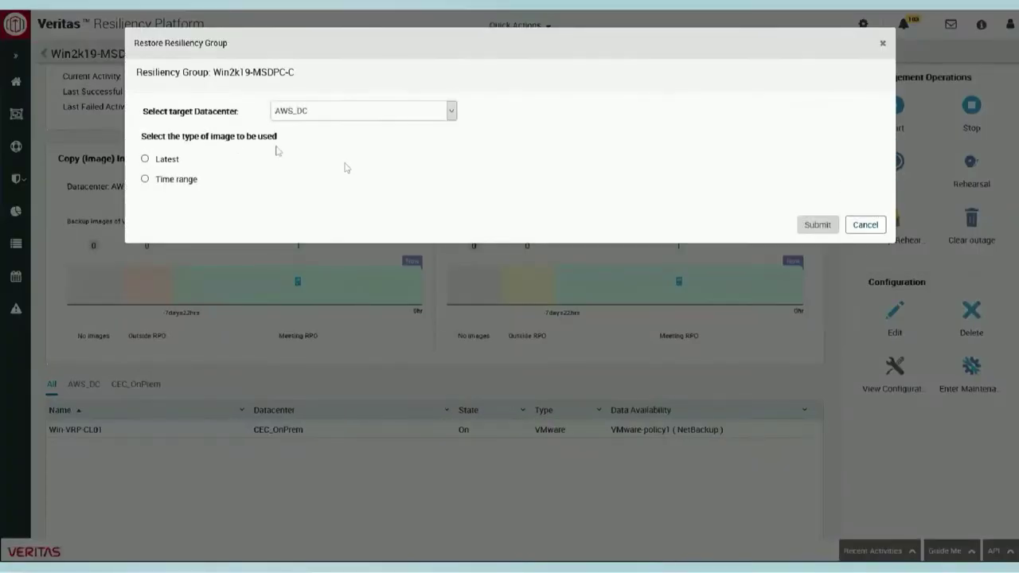
click(168, 162)
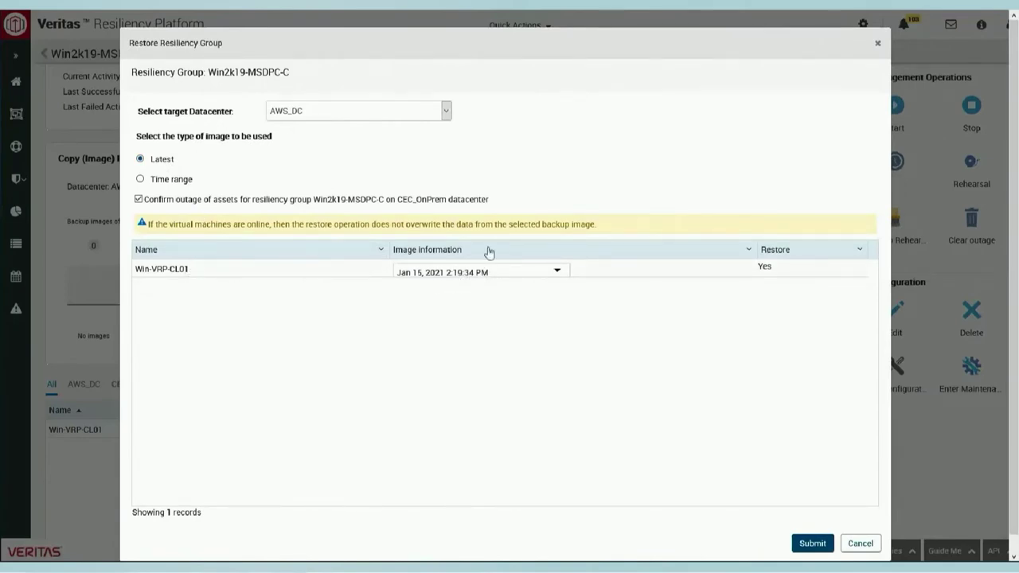
click(811, 544)
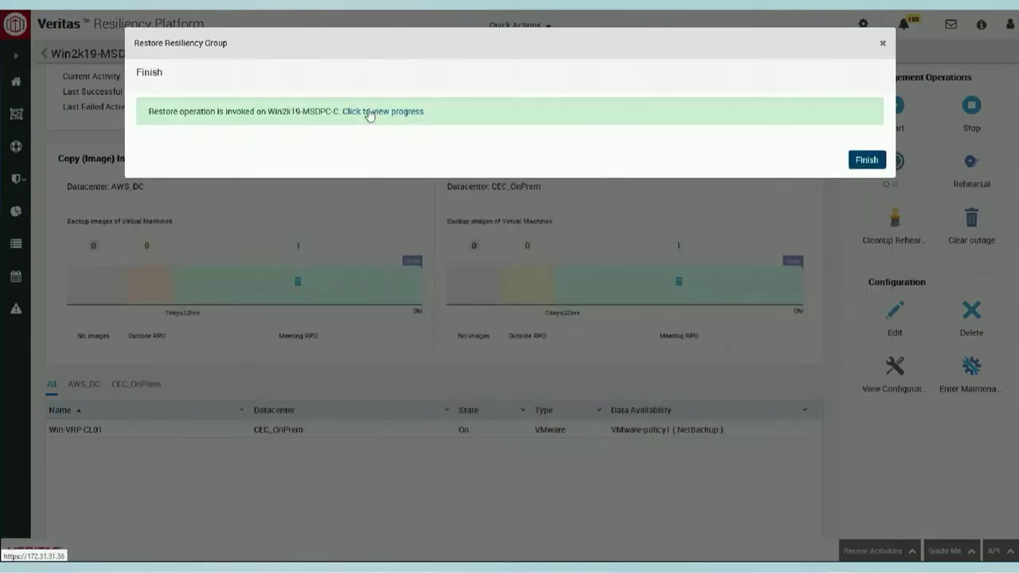
click(369, 113)
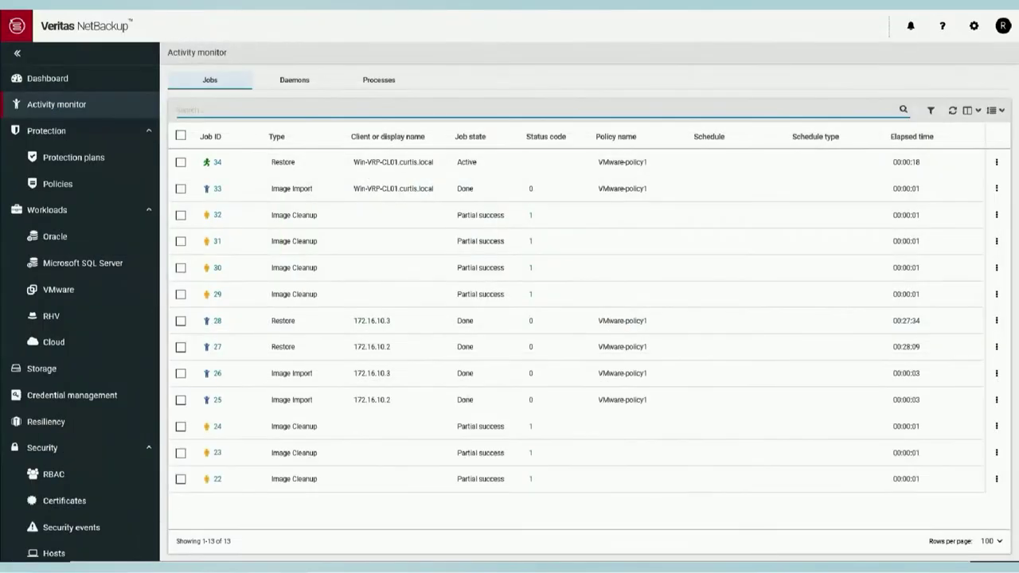
Step: In the NetBackup activity monitor, inspect the overview and details of Image Import job 33 for Win-VRP-CL01
click(217, 191)
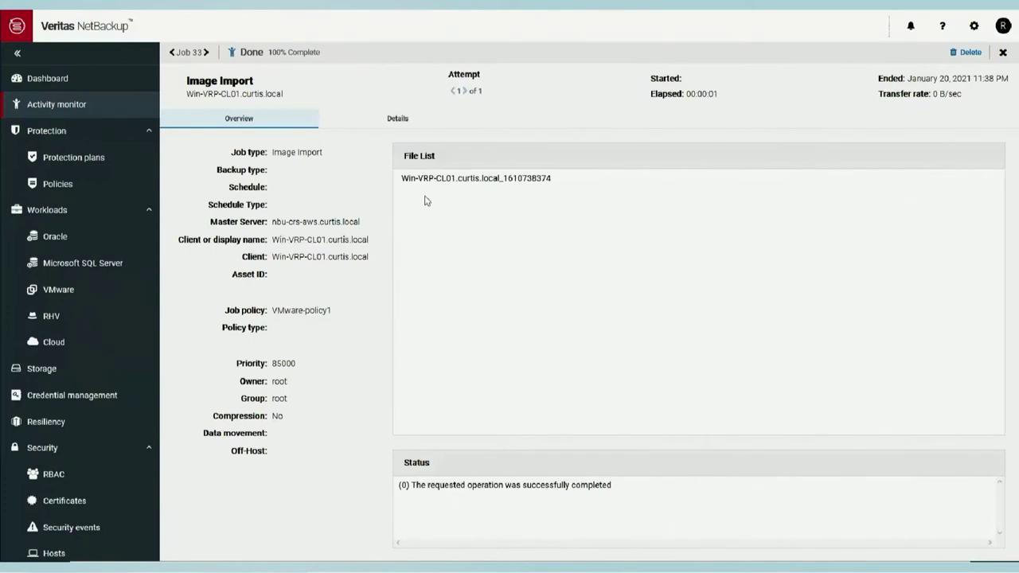
click(395, 121)
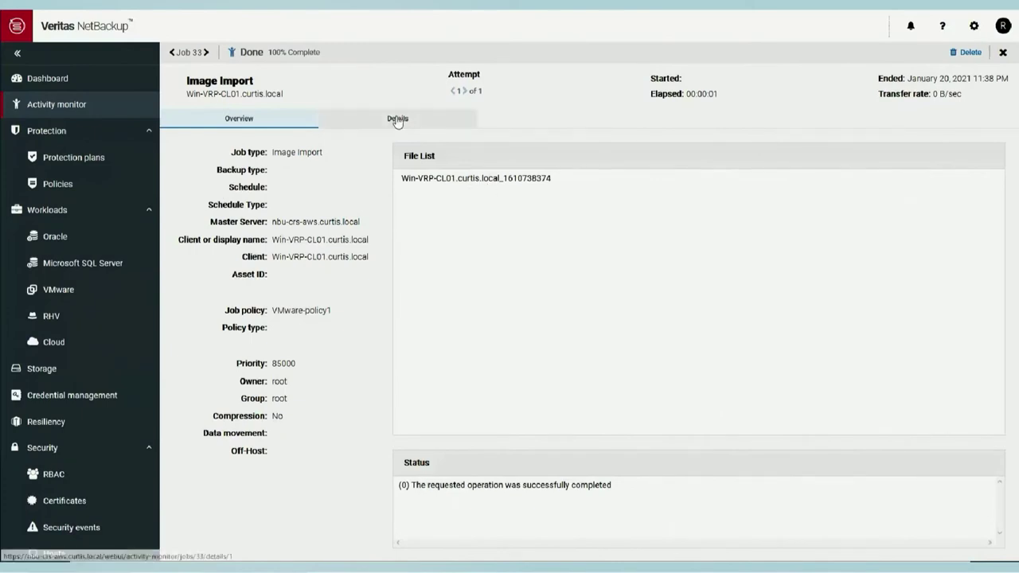
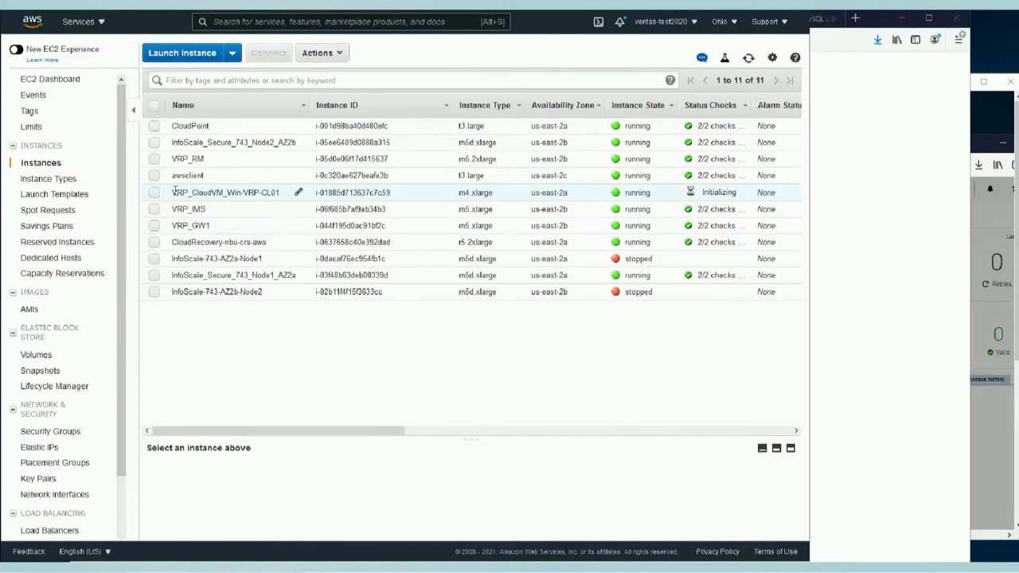
Step: In the AWS EC2 instances list, check the state and status checks of the VRP_CloudVM_Win-VRP-CL01 instance
drag(174, 189, 285, 198)
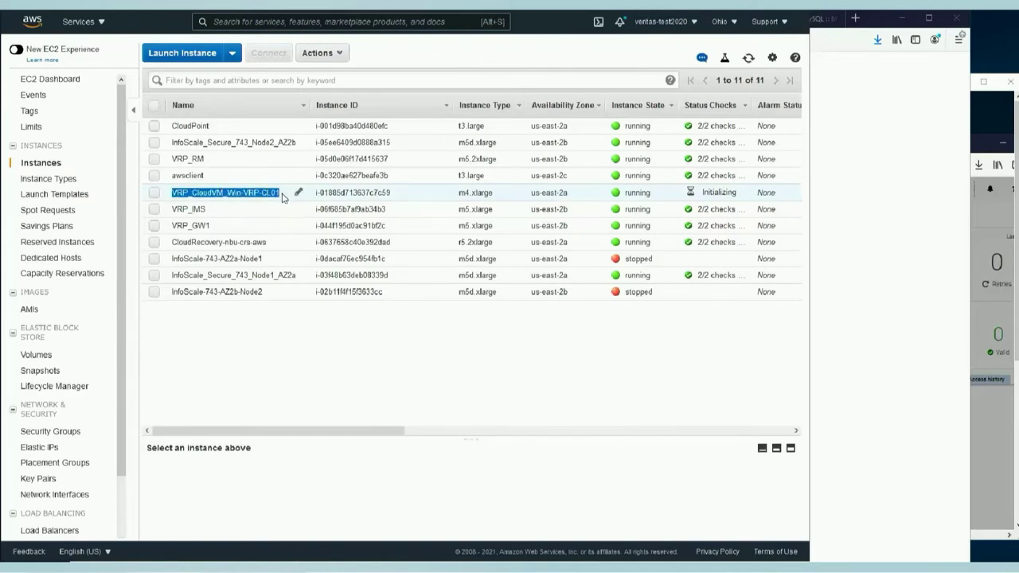
click(671, 194)
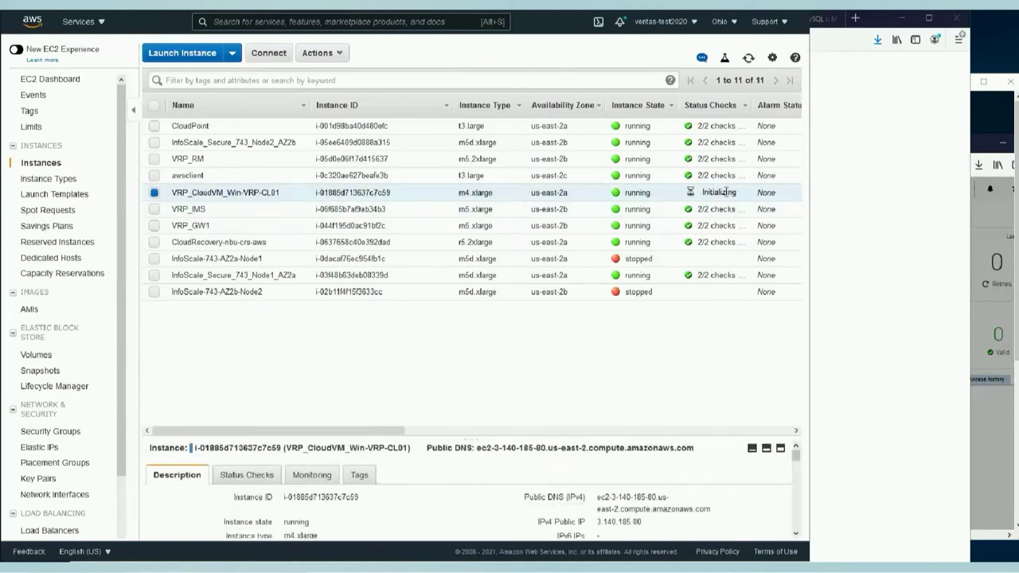
click(155, 193)
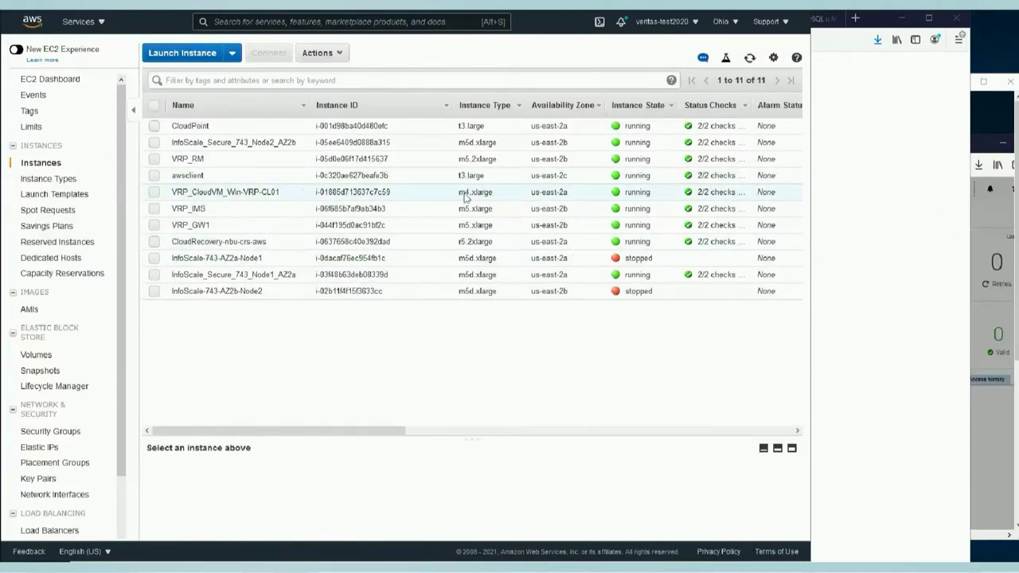
mouse_move(267, 188)
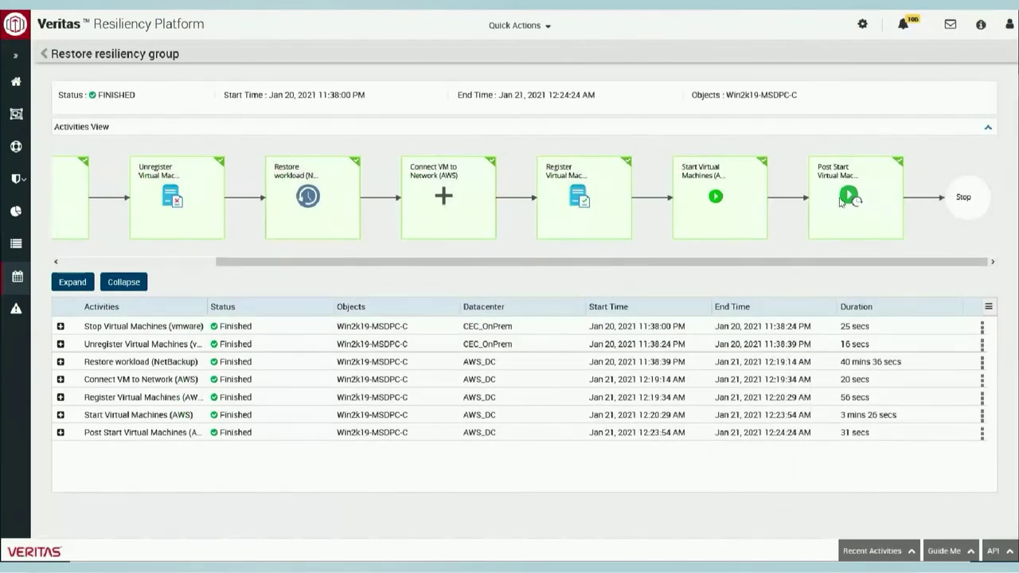
Step: Return from the Resiliency Platform's restore activity to the Win2k19-MSDPC-C details and check its active datacenter, image information and virtual machines
click(44, 55)
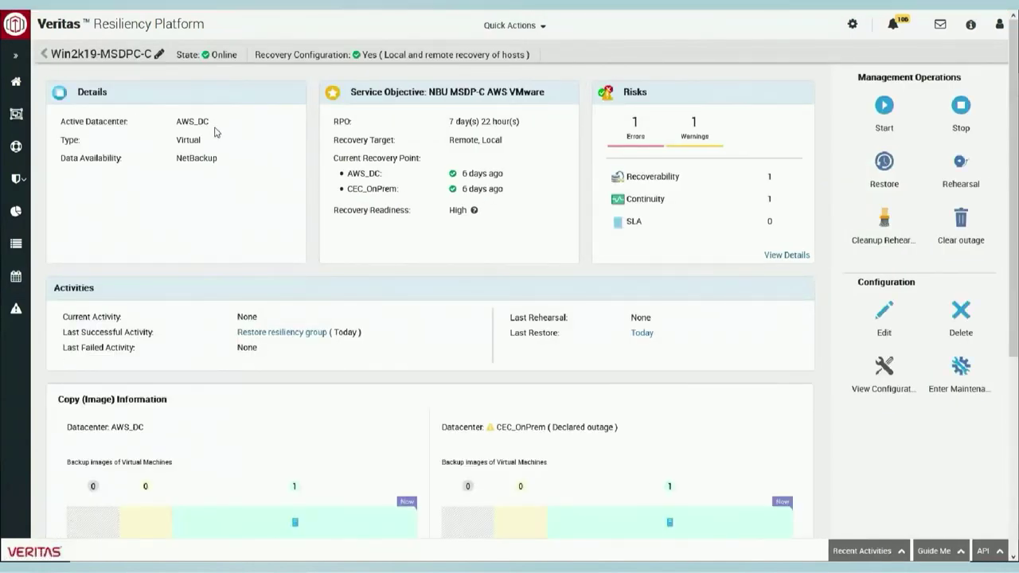
scroll(261, 364, down, 4)
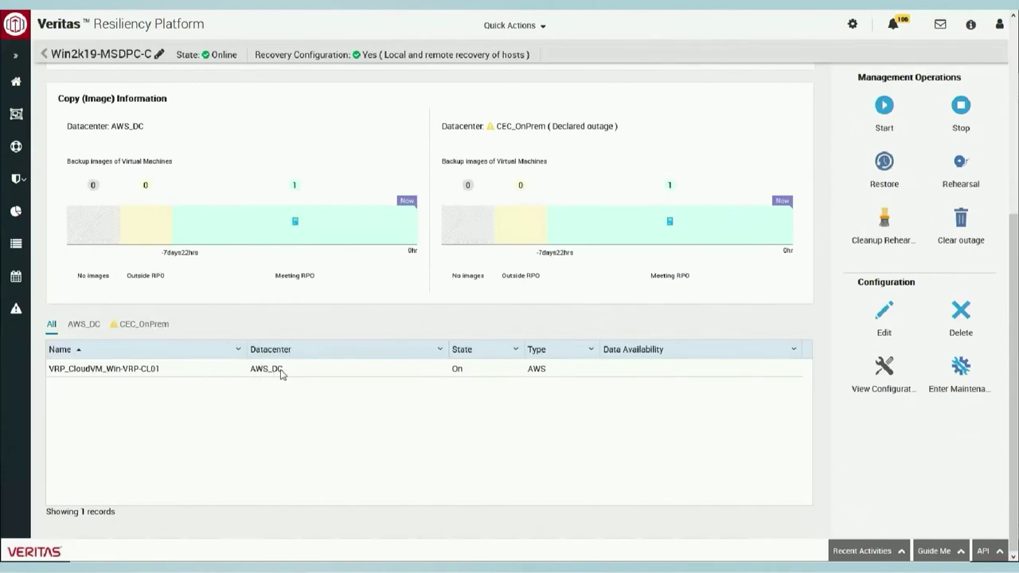
scroll(314, 347, up, 2)
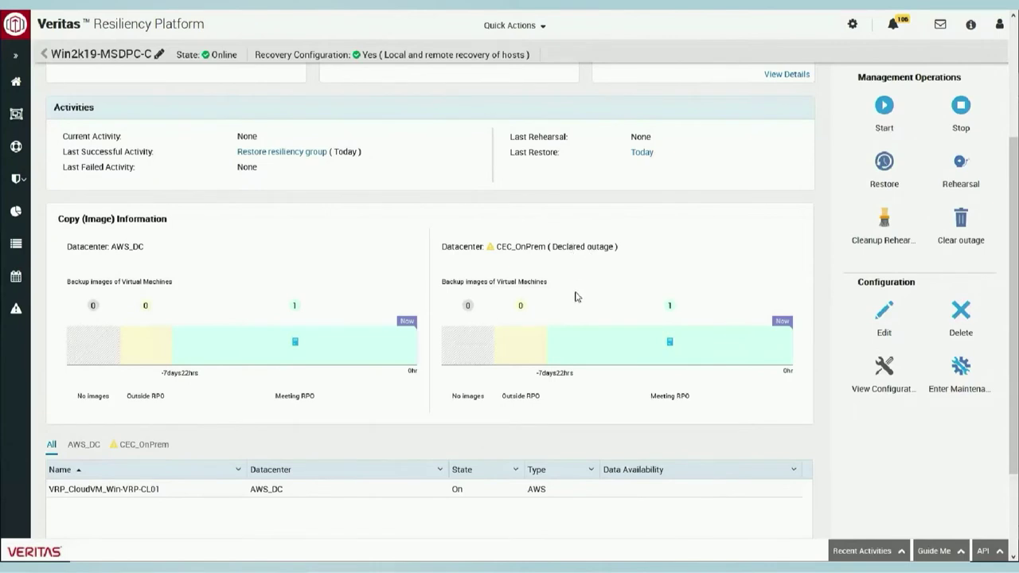
Step: Clear the outage on Win2k19-MSDPC-C and reopen the group's details from the list of resiliency groups
click(961, 226)
click(806, 157)
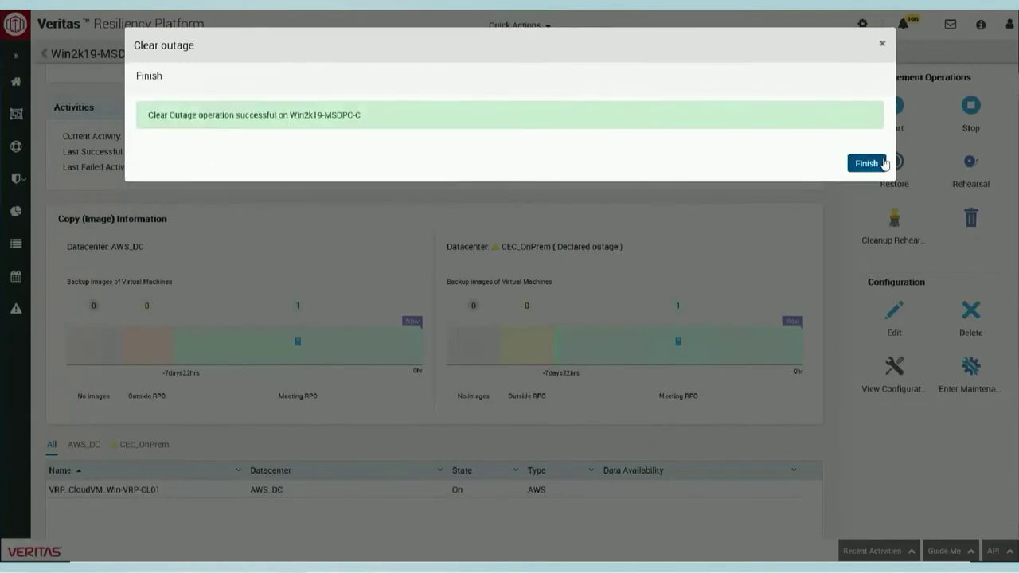
click(882, 163)
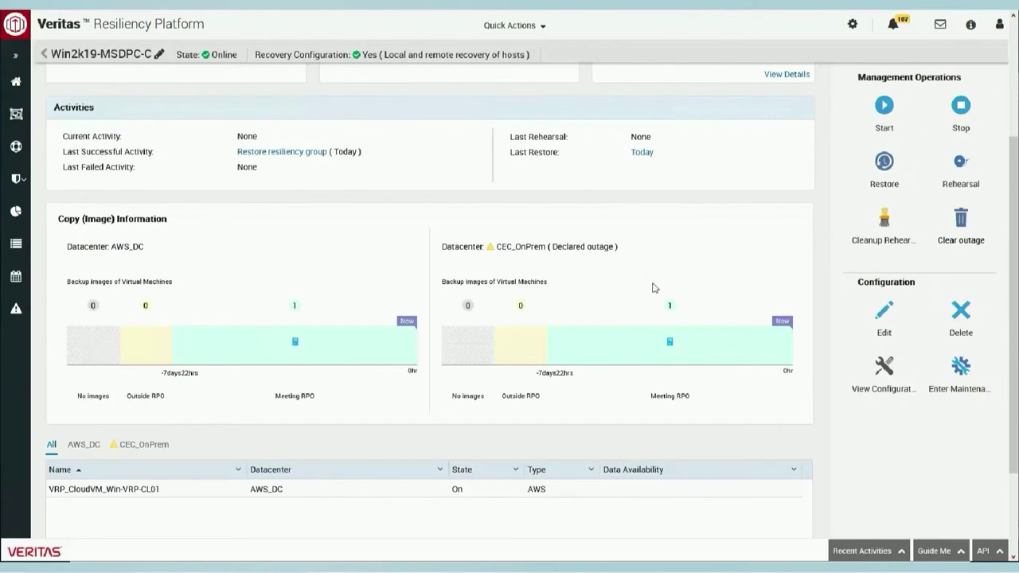
click(44, 54)
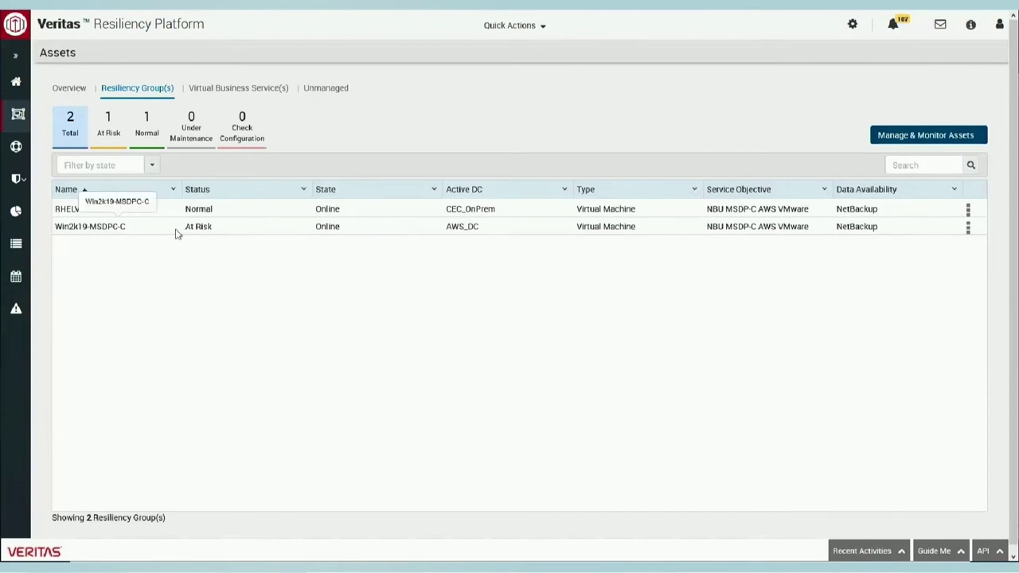
click(111, 228)
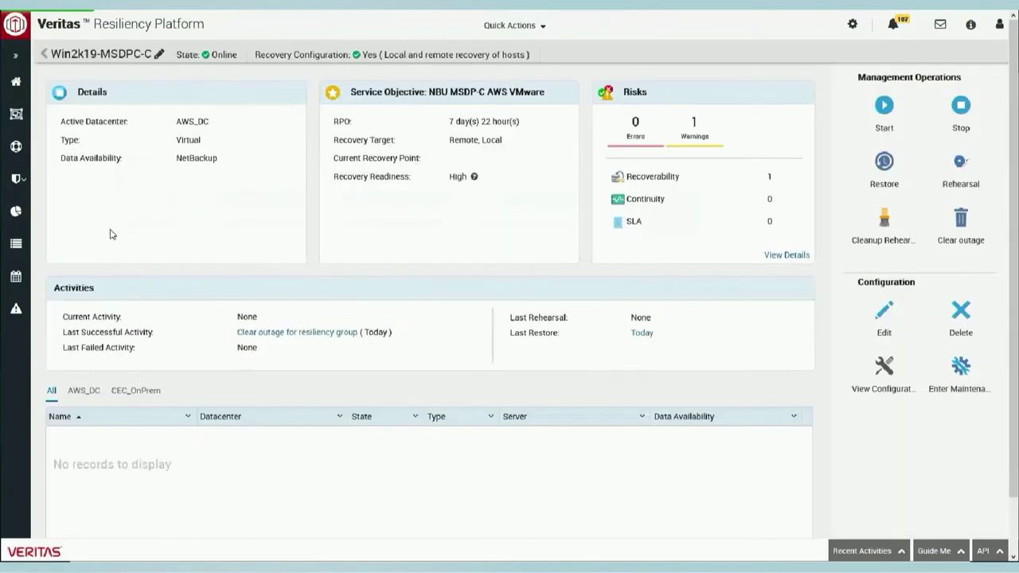